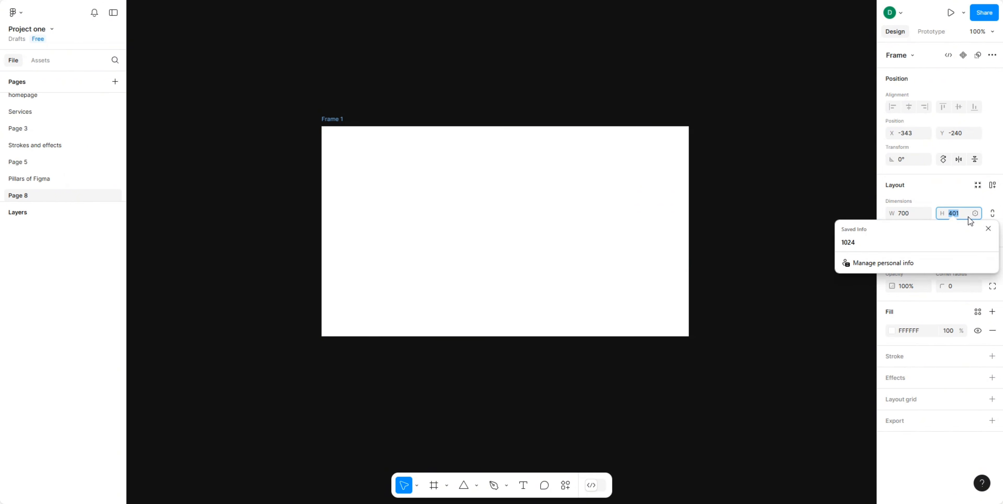
Step: Set the height of Frame 1 to 400
{"action": "type", "text": "40"}
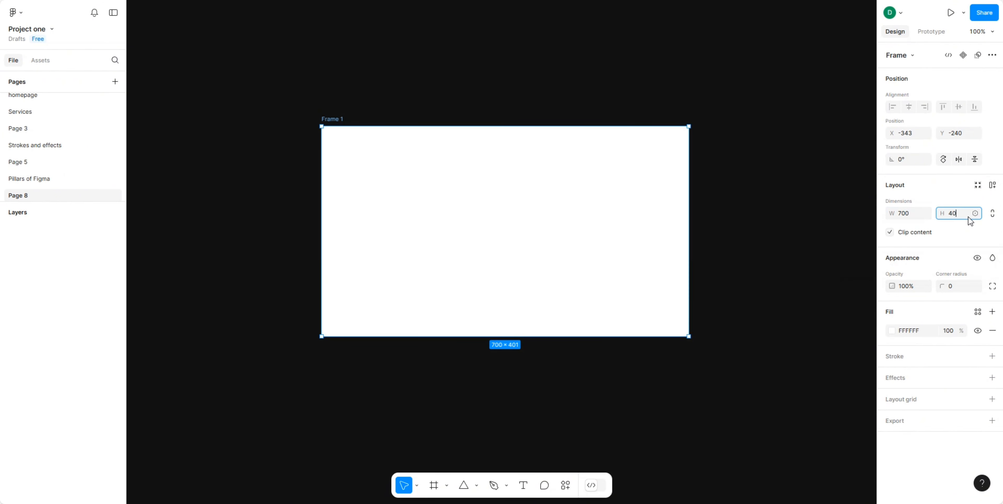
{"action": "type", "text": "0"}
{"action": "key", "text": "Return"}
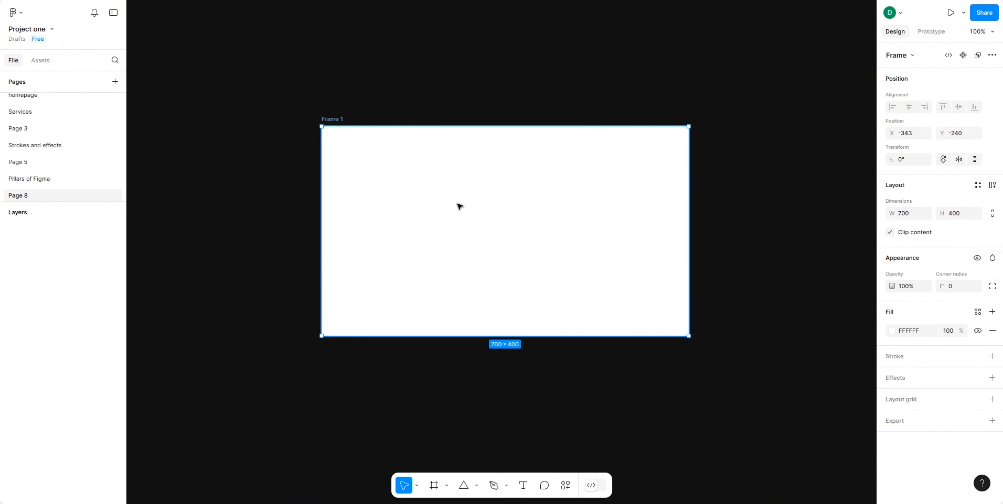
Step: Draw a square frame about 91 × 91 inside Frame 1 and give it a green 10D669 fill
{"action": "left_click", "coordinate": [436, 483]}
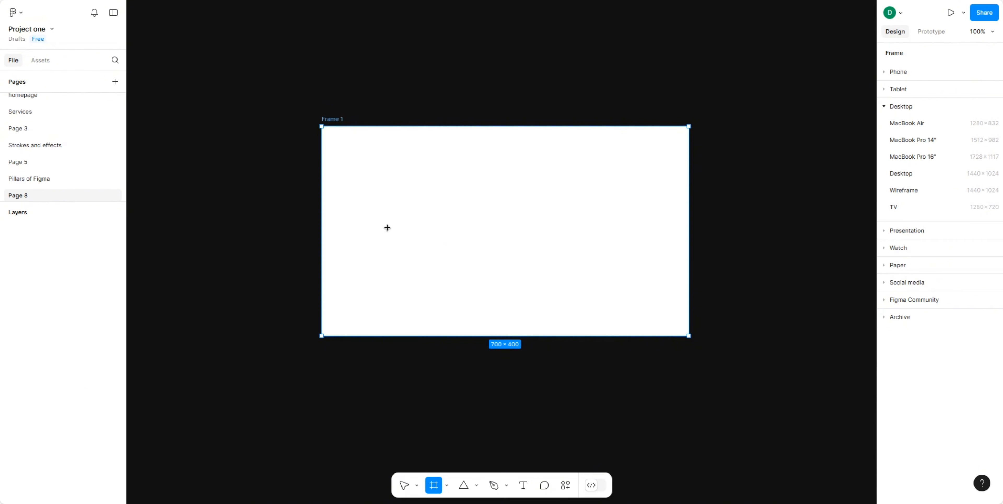
{"action": "left_click_drag", "start_coordinate": [381, 201], "coordinate": [429, 249]}
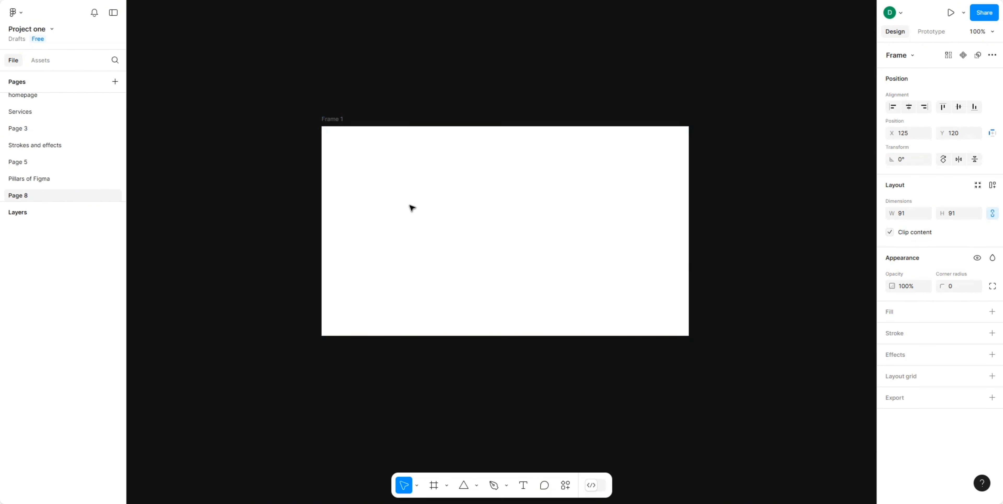
{"action": "left_click", "coordinate": [890, 316]}
{"action": "left_click", "coordinate": [892, 332]}
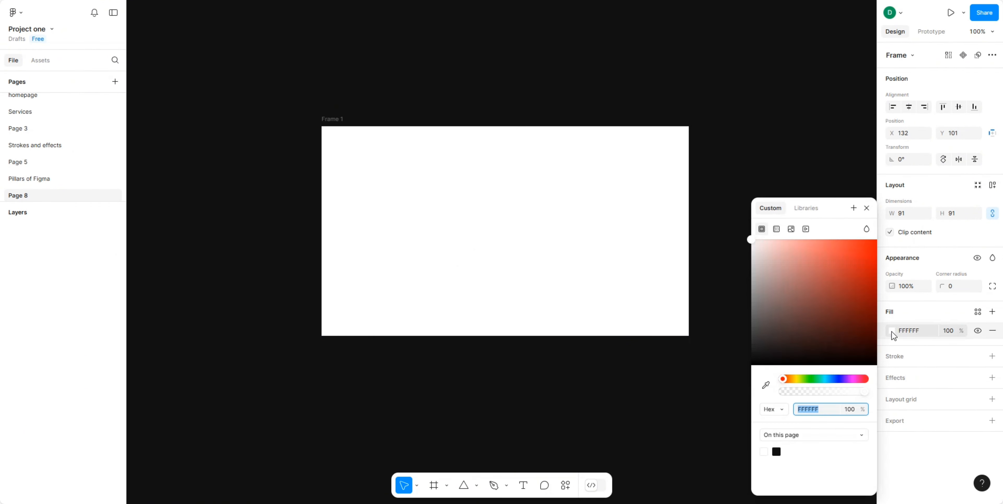
{"action": "left_click", "coordinate": [816, 379]}
{"action": "left_click", "coordinate": [793, 297]}
{"action": "left_click", "coordinate": [867, 260]}
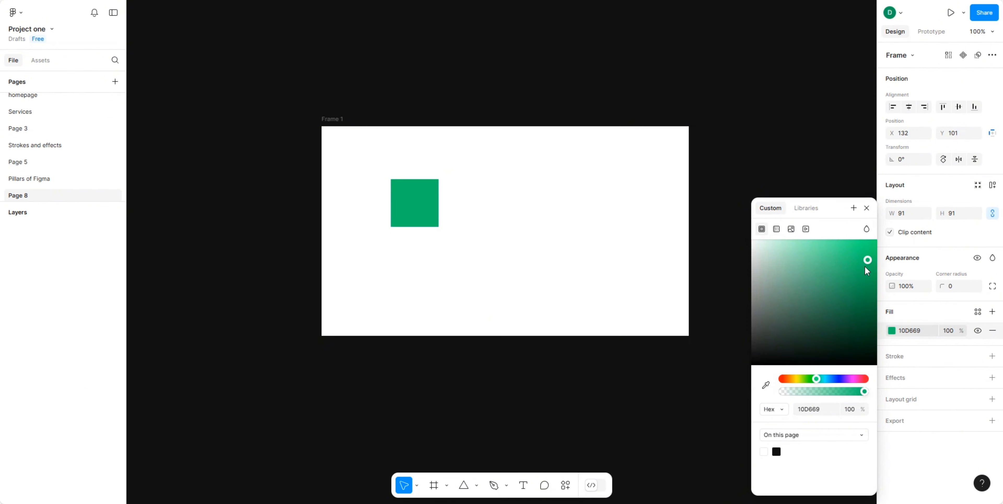
{"action": "left_click", "coordinate": [576, 252]}
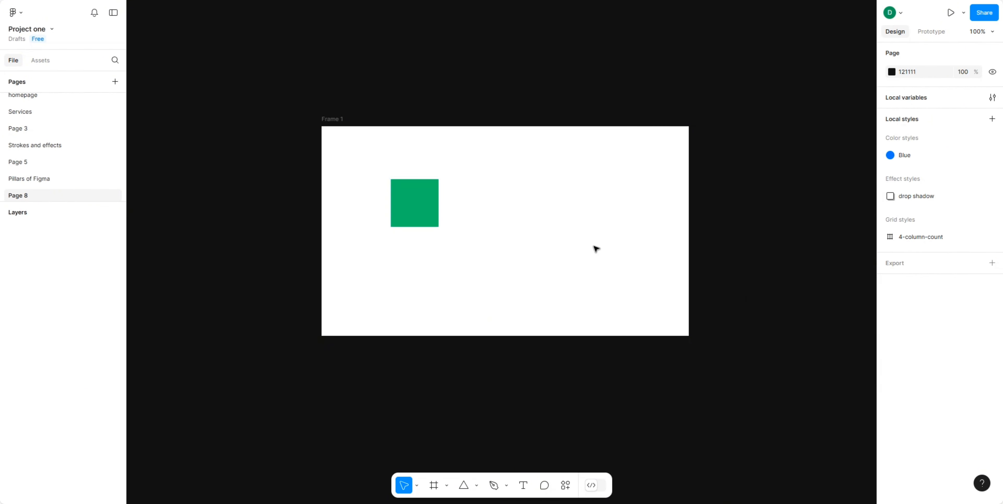
Step: Add a stroke to the green square and color it blue-violet 4E2BCE
{"action": "left_click", "coordinate": [425, 211]}
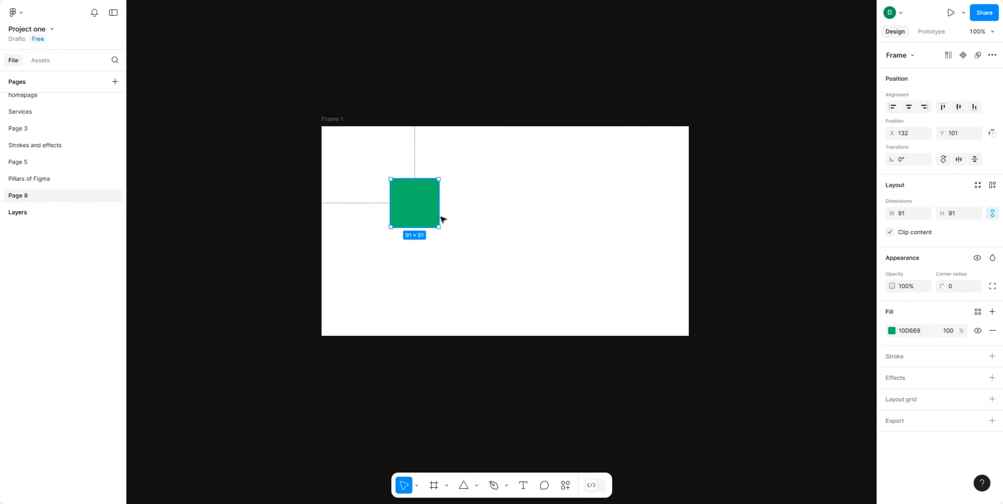
{"action": "left_click", "coordinate": [992, 357]}
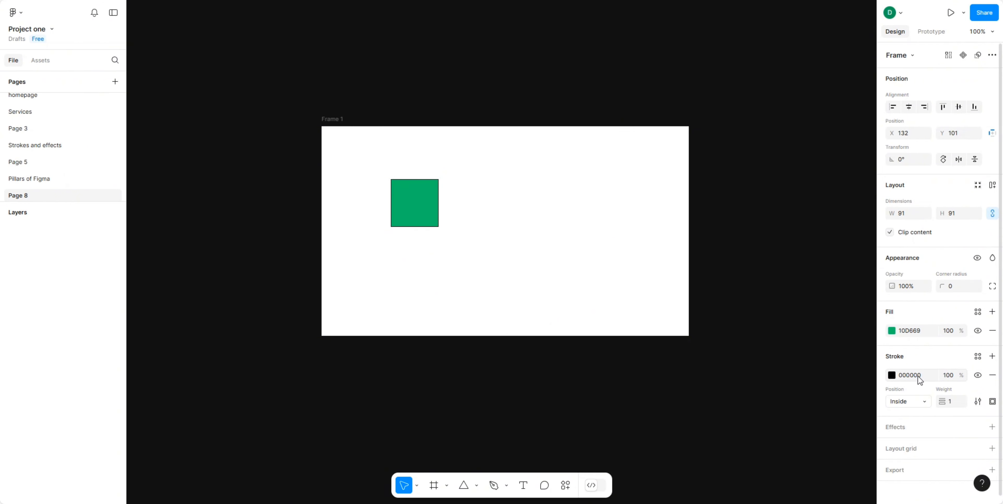
{"action": "left_click", "coordinate": [890, 376]}
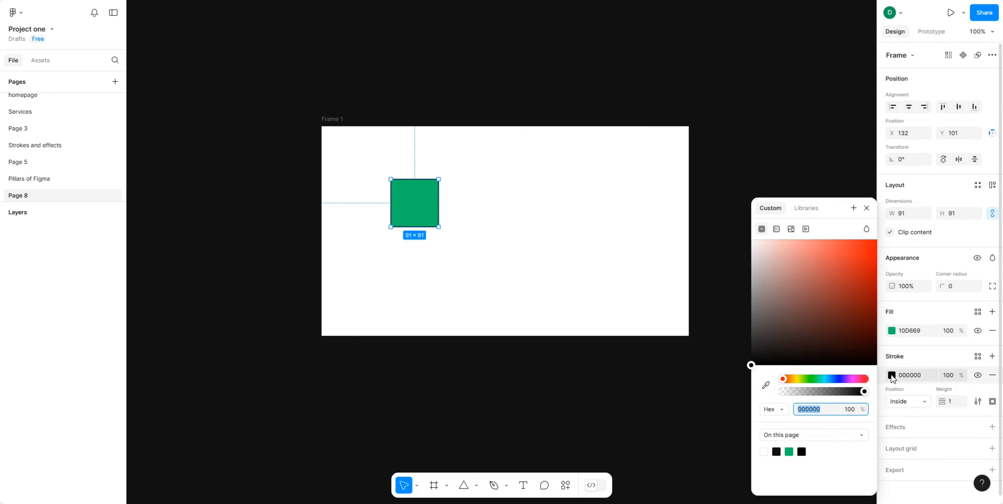
{"action": "left_click", "coordinate": [823, 378]}
{"action": "left_click", "coordinate": [830, 330]}
{"action": "left_click", "coordinate": [801, 293]}
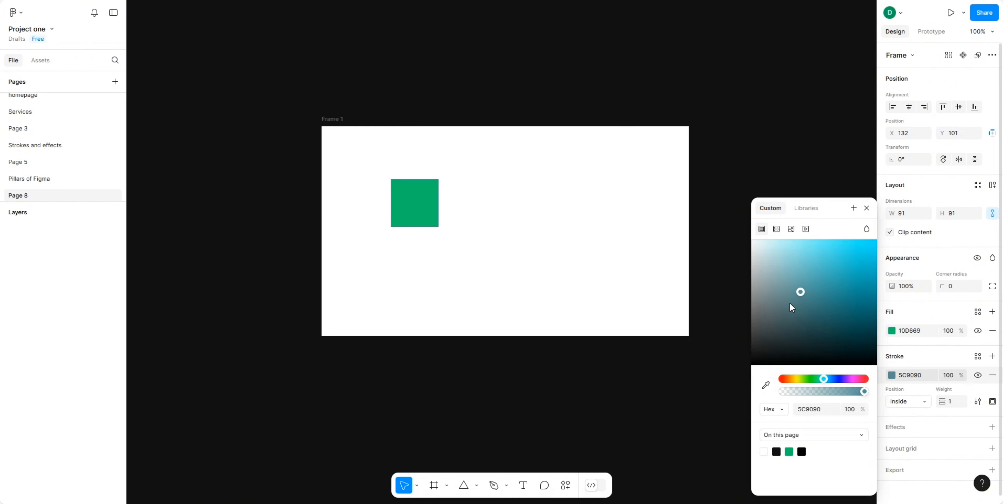
{"action": "left_click_drag", "start_coordinate": [790, 303], "coordinate": [838, 322]}
{"action": "left_click_drag", "start_coordinate": [833, 378], "coordinate": [840, 378]}
{"action": "left_click_drag", "start_coordinate": [836, 305], "coordinate": [851, 264]}
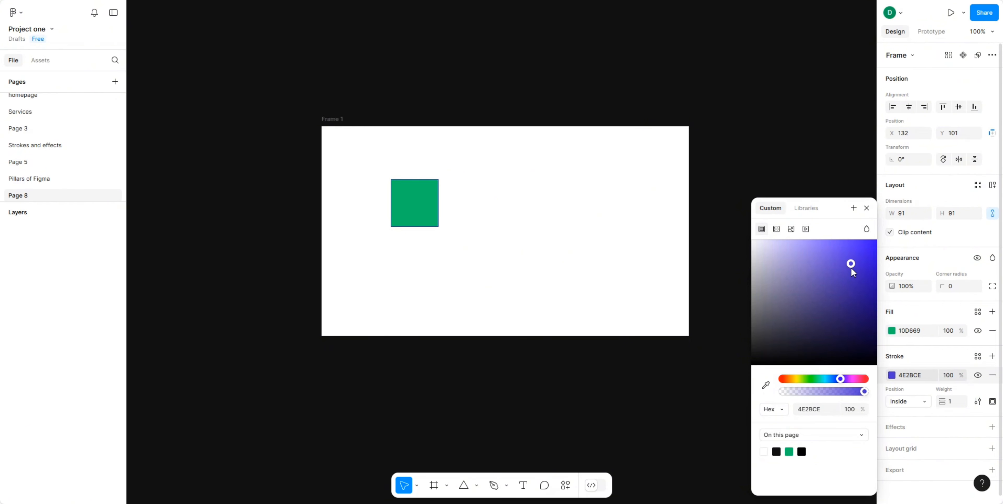
{"action": "left_click", "coordinate": [865, 209]}
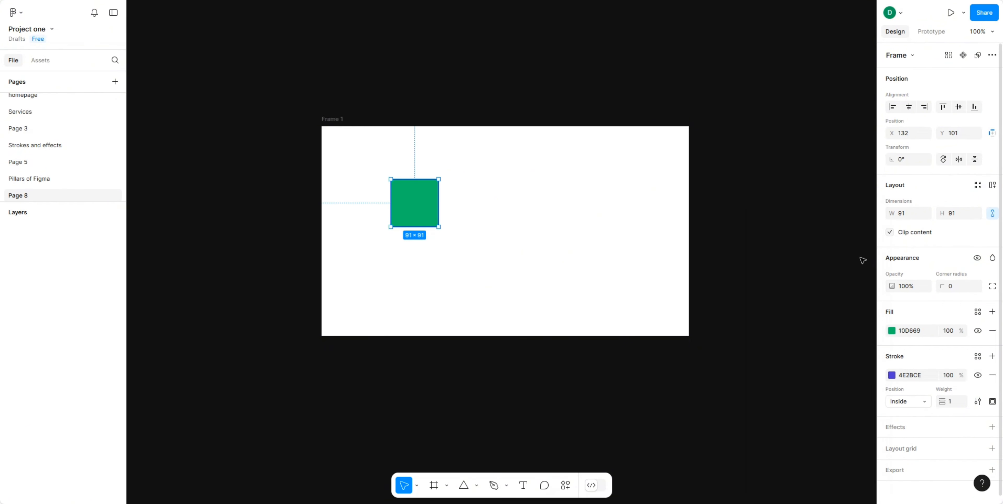
Step: Set the green square's stroke position to Outside and its weight to 2
{"action": "left_click", "coordinate": [927, 402]}
{"action": "left_click", "coordinate": [922, 391]}
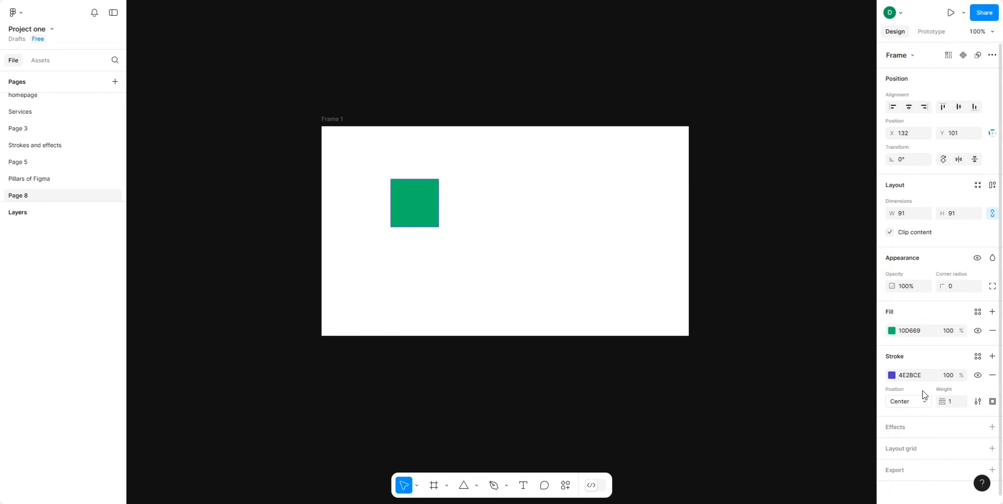
{"action": "left_click", "coordinate": [916, 405]}
{"action": "left_click", "coordinate": [915, 425]}
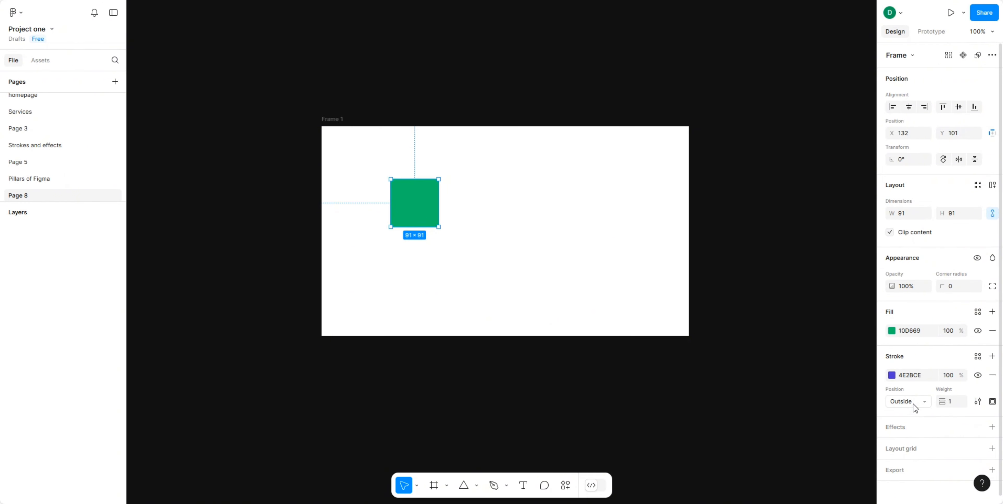
{"action": "left_click", "coordinate": [951, 403]}
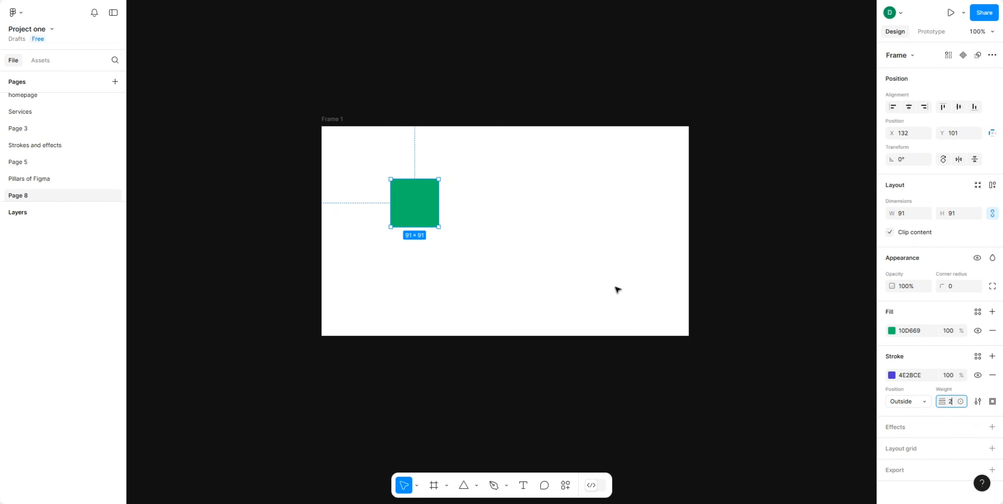
{"action": "left_click", "coordinate": [452, 247]}
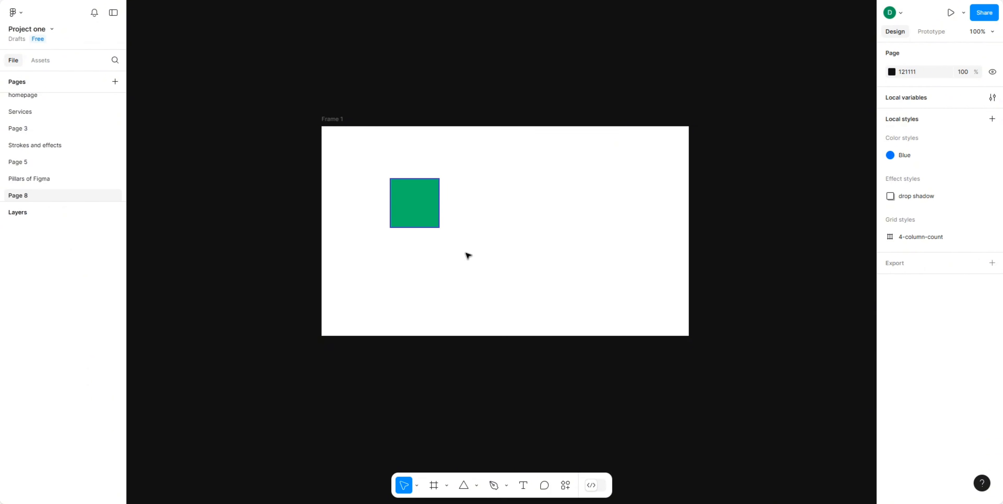
Step: Try the green square's stroke on the top side only and the bottom side only, and settle on the left side only
{"action": "left_click", "coordinate": [432, 216]}
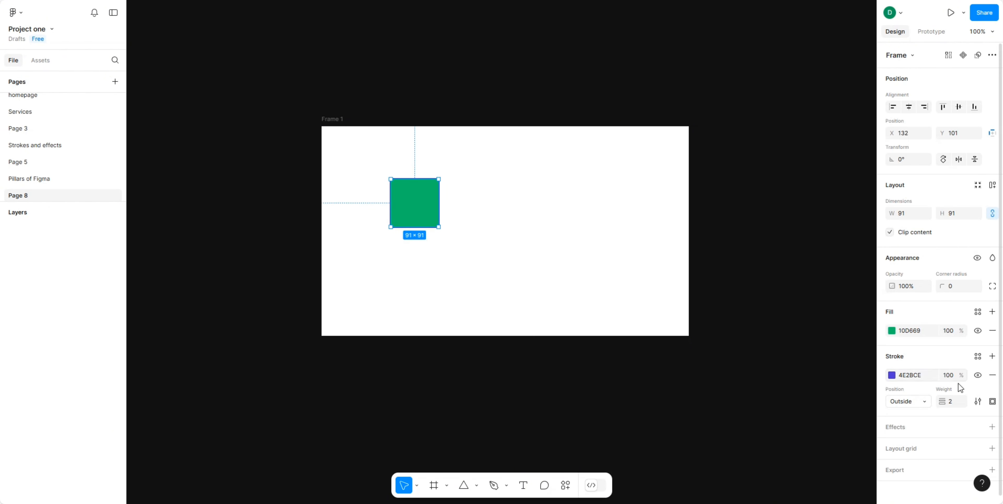
{"action": "left_click", "coordinate": [991, 403]}
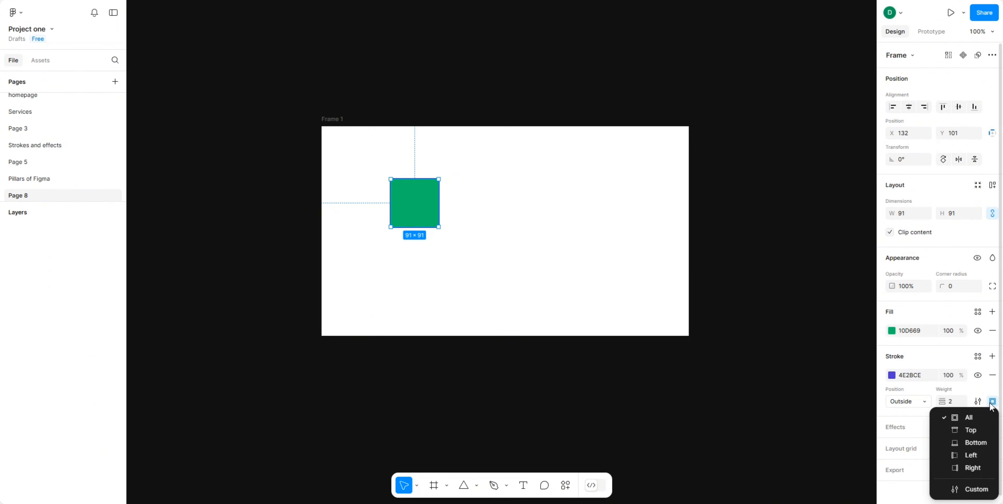
{"action": "left_click", "coordinate": [956, 432]}
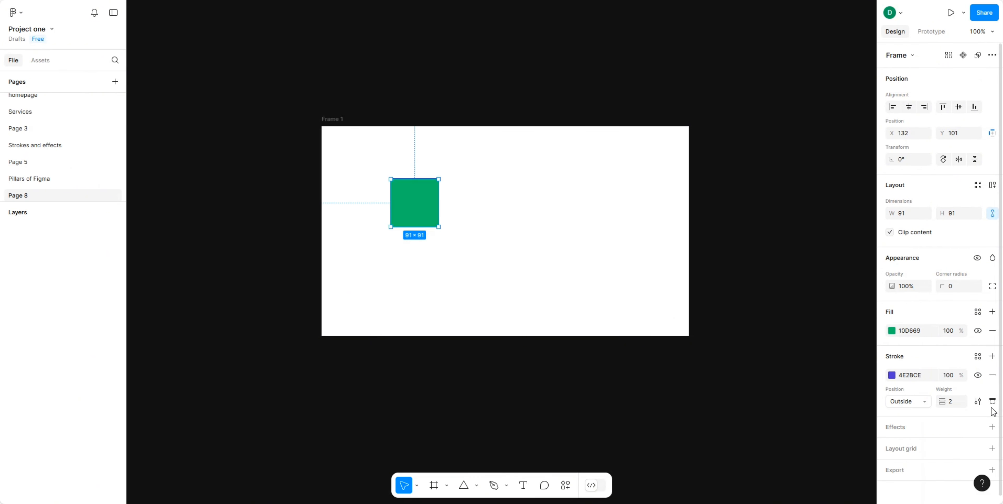
{"action": "left_click", "coordinate": [992, 402]}
{"action": "left_click", "coordinate": [955, 443]}
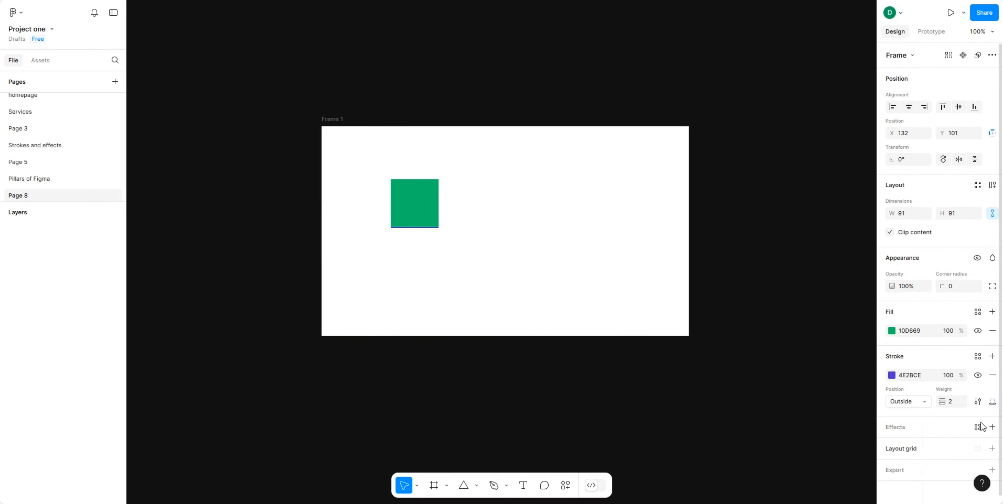
{"action": "left_click", "coordinate": [992, 401]}
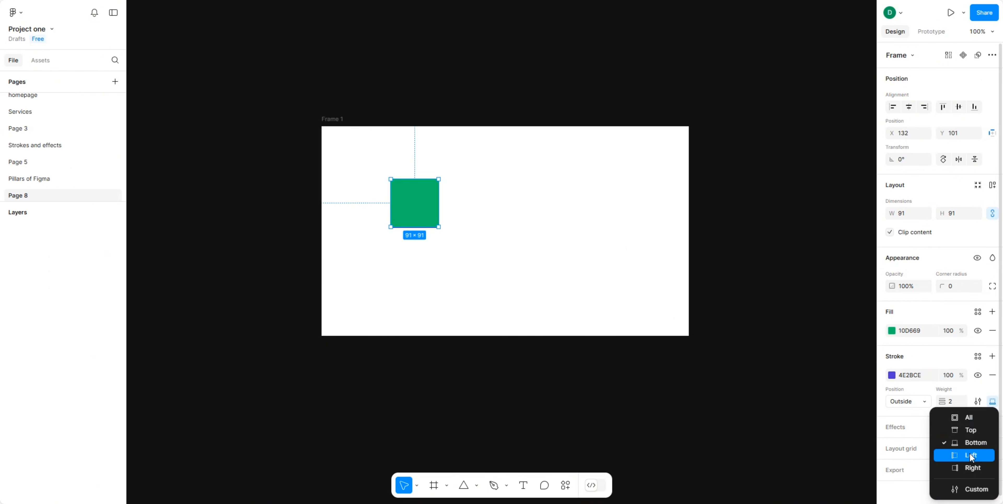
{"action": "left_click", "coordinate": [971, 456]}
Step: Switch the square's stroke to custom sides and set the top and bottom weights to 2
{"action": "left_click", "coordinate": [992, 402]}
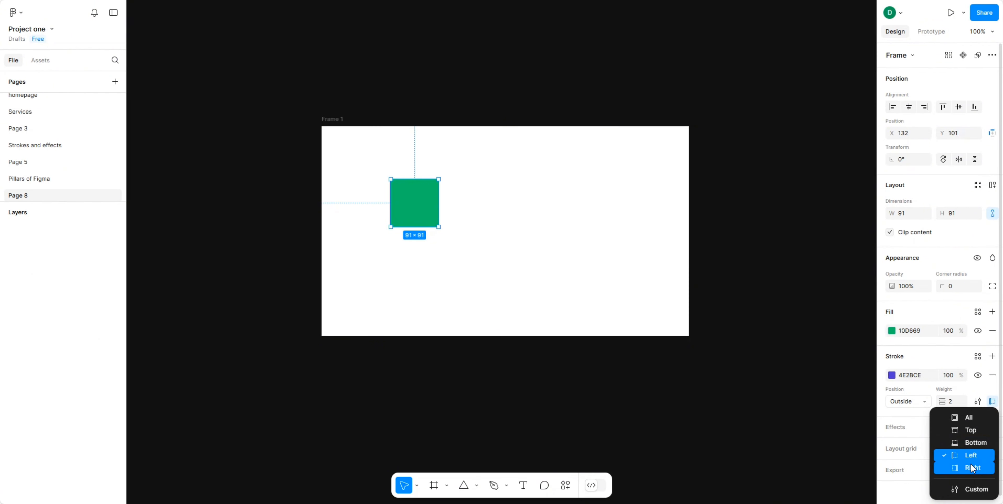
{"action": "left_click", "coordinate": [974, 490]}
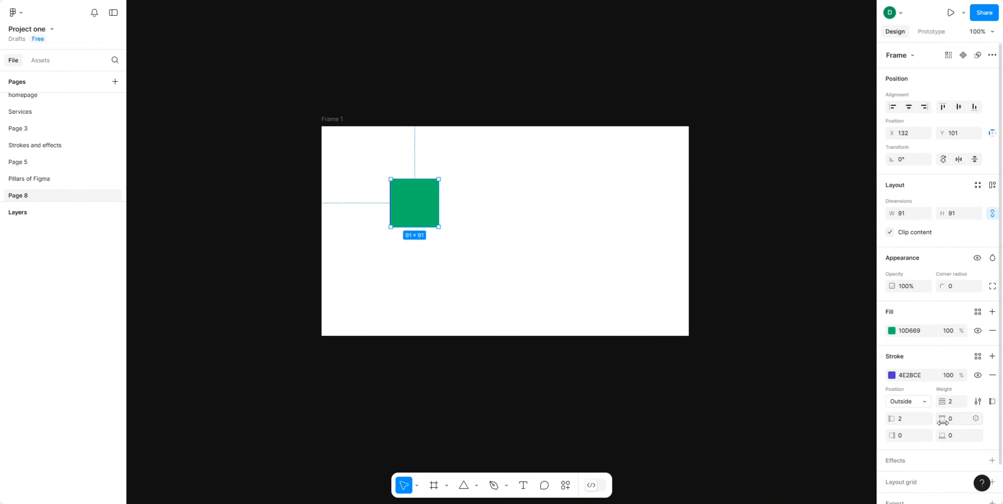
{"action": "left_click", "coordinate": [949, 420]}
{"action": "left_click", "coordinate": [950, 436]}
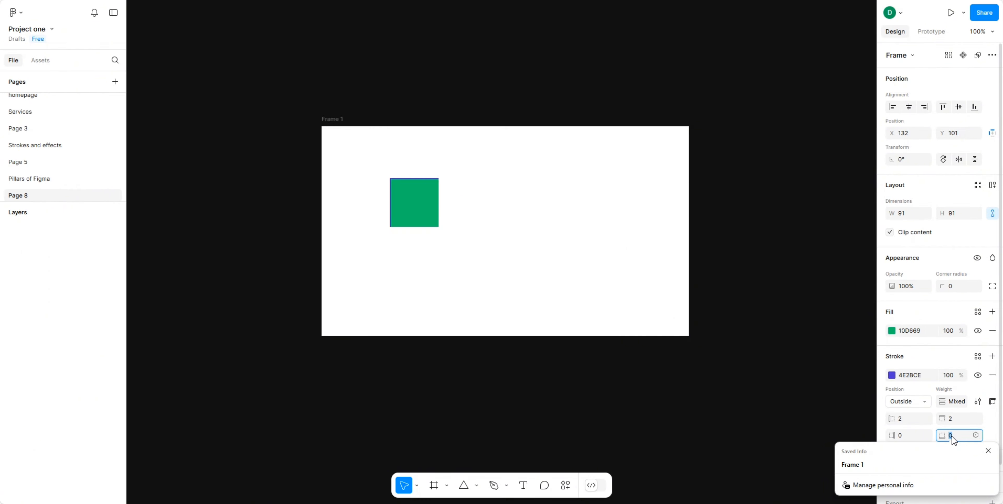
Step: Set the left-side stroke weight of the green square to 0
{"action": "left_click", "coordinate": [905, 421]}
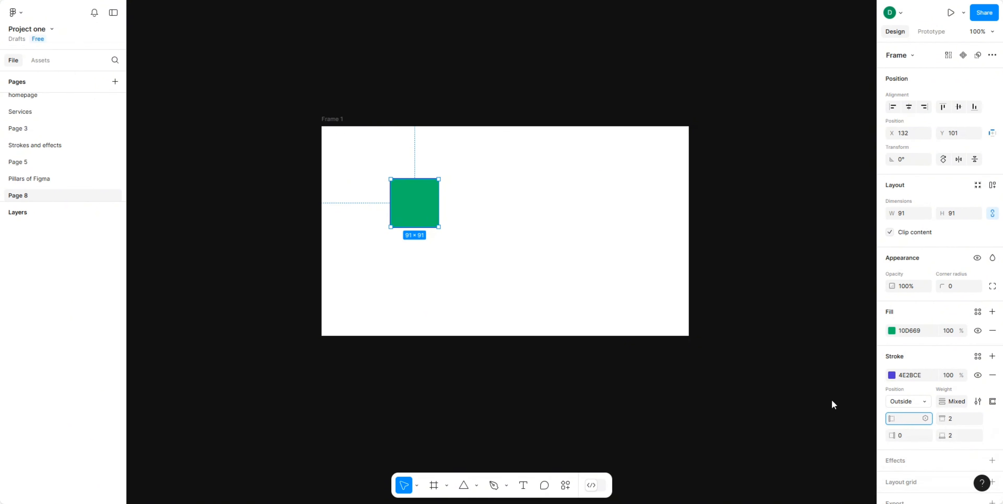
{"action": "left_click", "coordinate": [523, 260]}
{"action": "left_click", "coordinate": [414, 208]}
{"action": "left_click", "coordinate": [906, 419]}
{"action": "double_click", "coordinate": [908, 421]}
{"action": "type", "text": "0"}
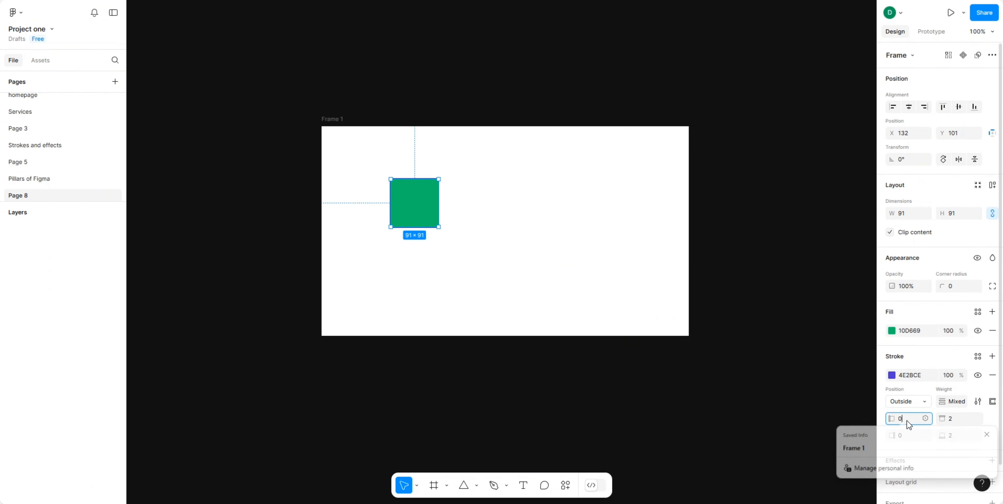
{"action": "left_click", "coordinate": [524, 235]}
{"action": "left_click", "coordinate": [421, 217]}
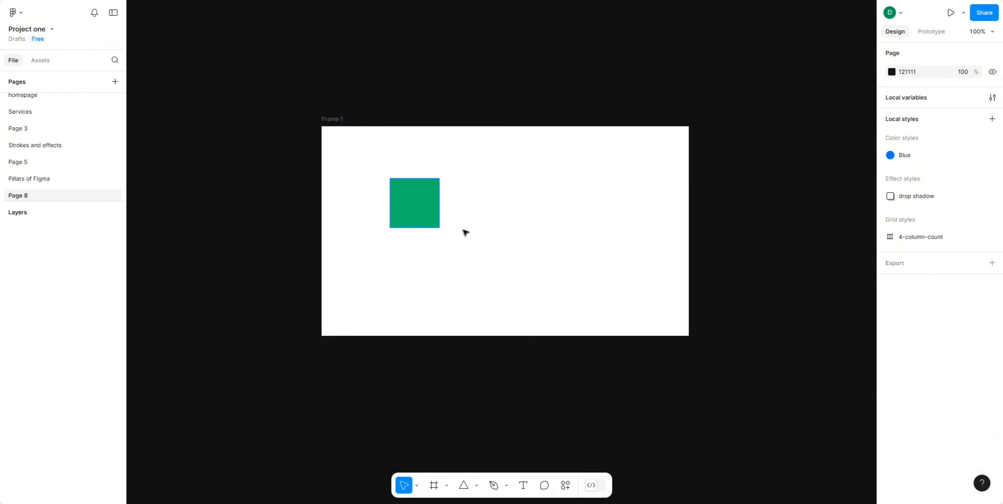
{"action": "left_click", "coordinate": [514, 240]}
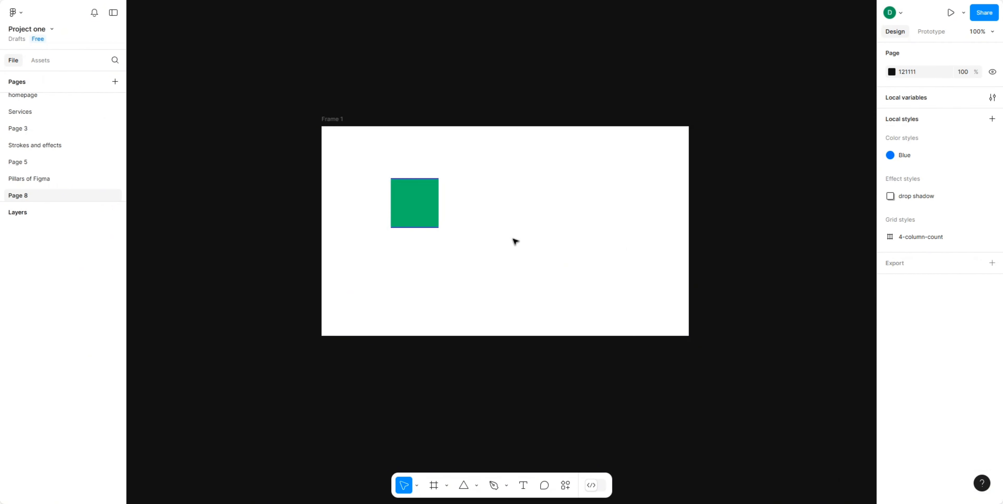
Step: Change the green square's stroke style to Dash and give the dashes round caps
{"action": "left_click", "coordinate": [405, 210]}
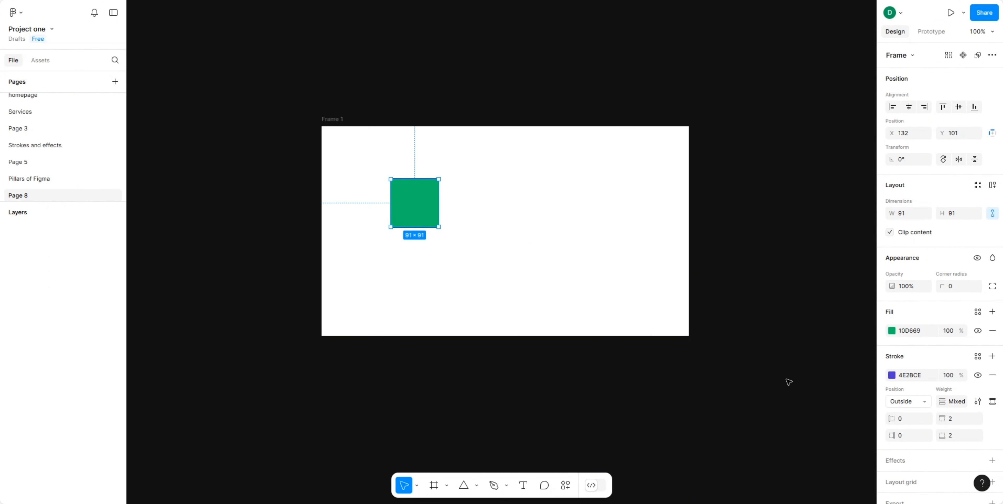
{"action": "left_click", "coordinate": [977, 401]}
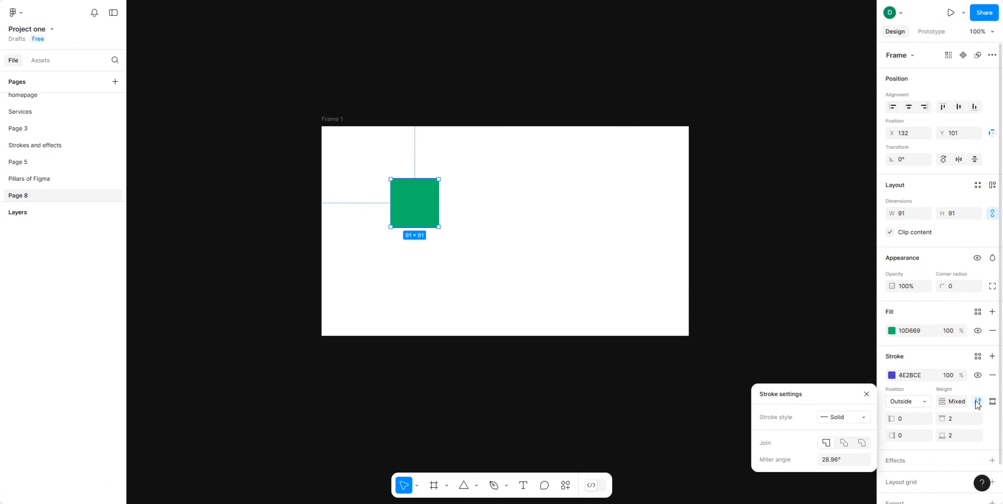
{"action": "left_click", "coordinate": [848, 423]}
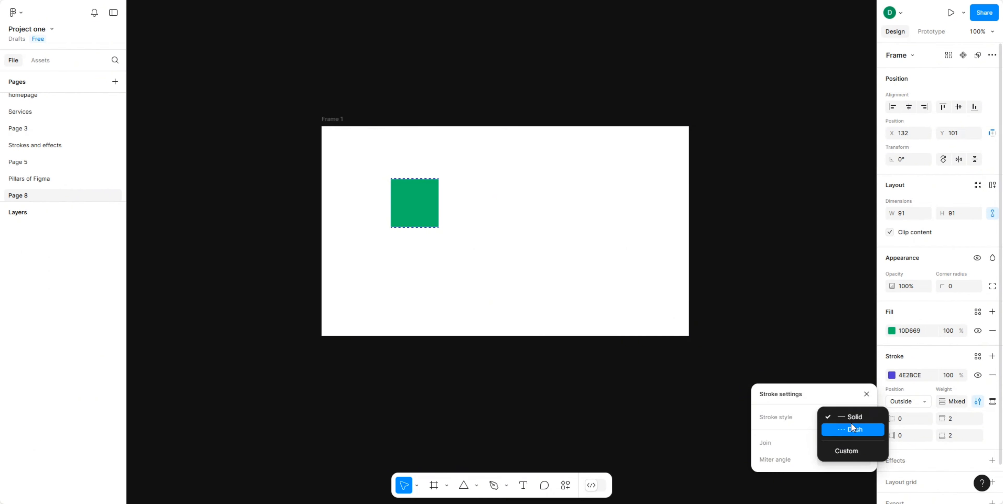
{"action": "left_click", "coordinate": [852, 419]}
{"action": "left_click", "coordinate": [851, 420]}
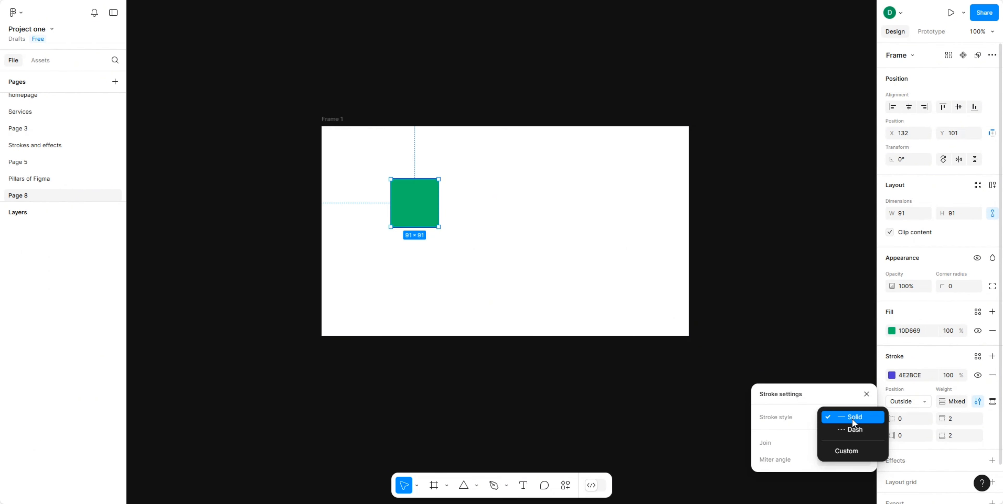
{"action": "left_click", "coordinate": [851, 429]}
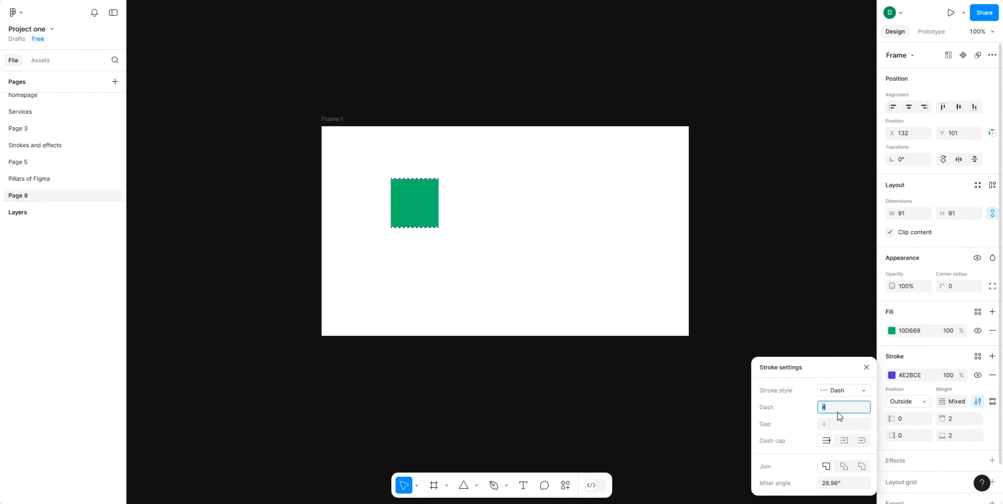
{"action": "left_click", "coordinate": [842, 443]}
{"action": "left_click", "coordinate": [862, 441]}
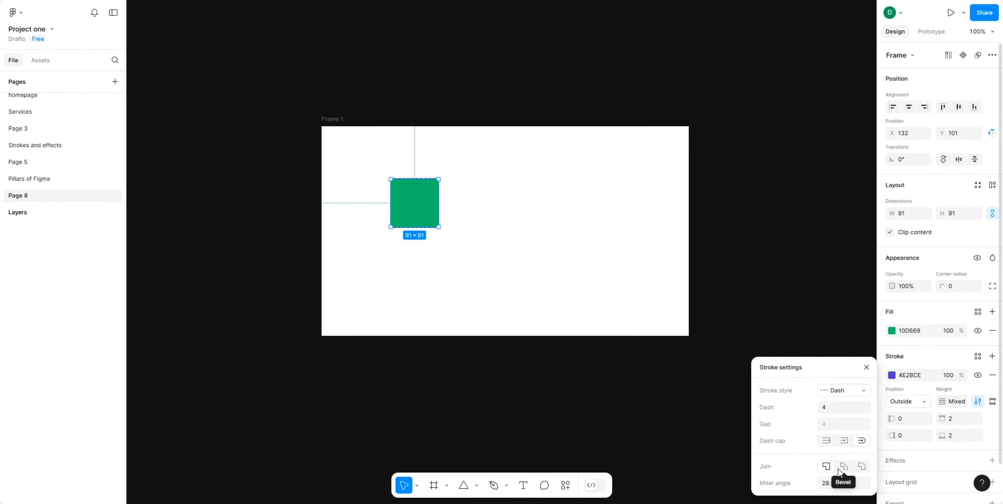
Step: Give the green square's dashed stroke a round join and set its dash length to 5
{"action": "left_click", "coordinate": [862, 467]}
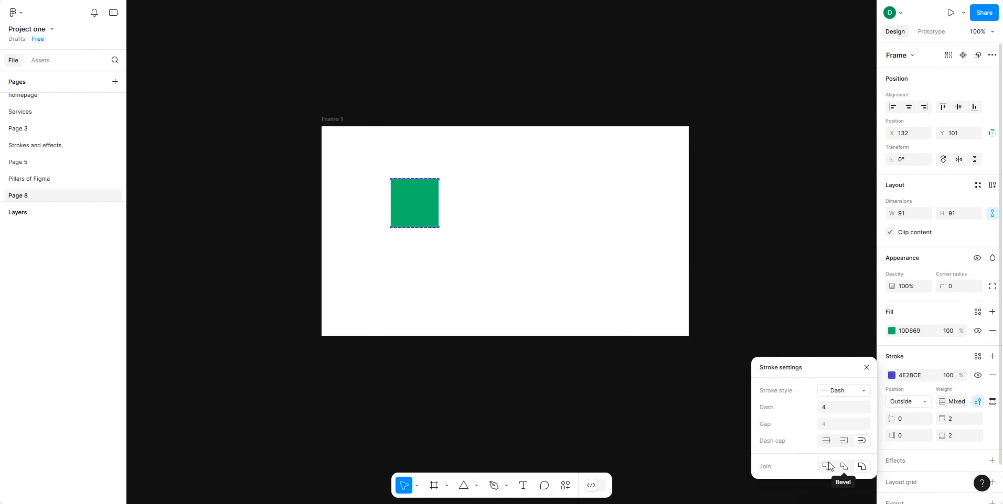
{"action": "left_click", "coordinate": [828, 413]}
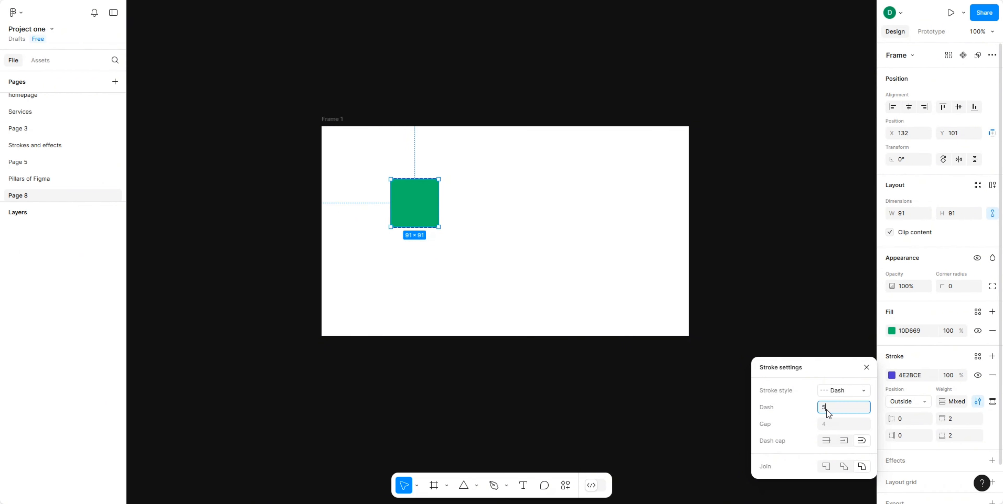
{"action": "left_click", "coordinate": [809, 416]}
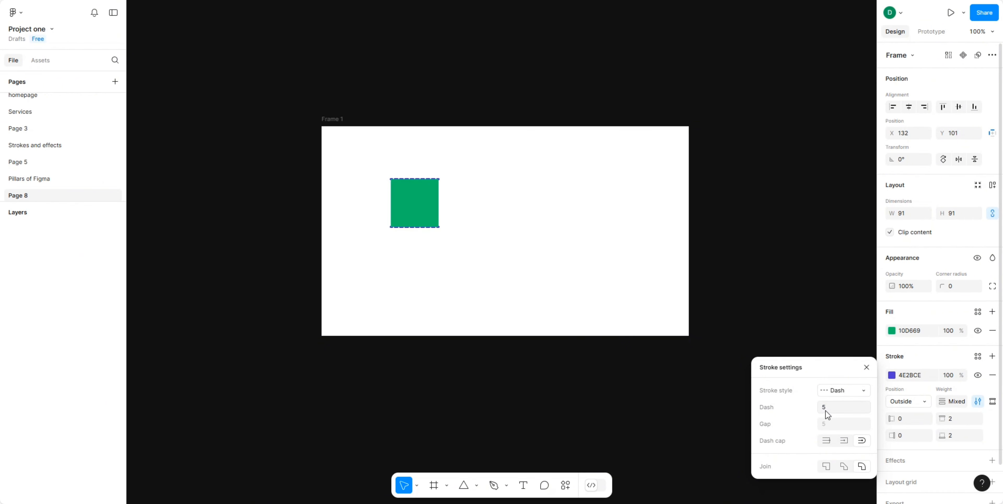
{"action": "left_click", "coordinate": [834, 392]}
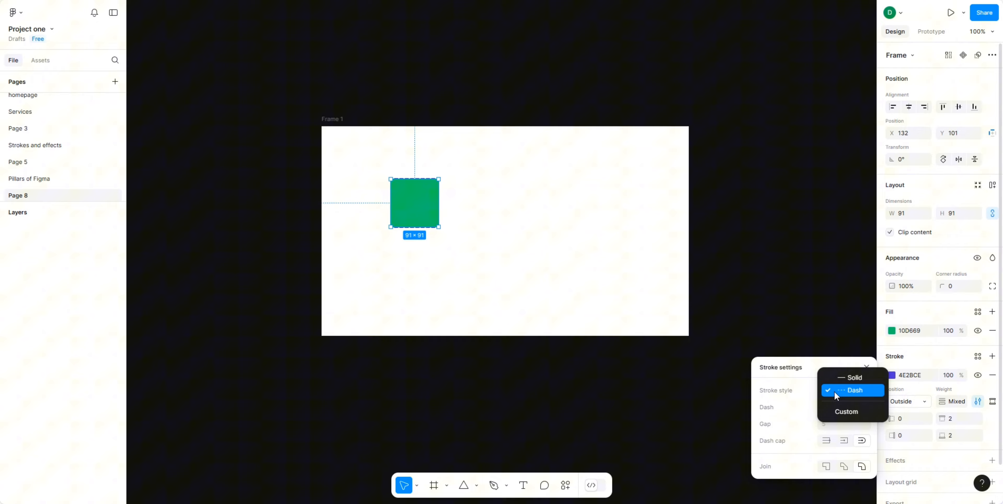
{"action": "left_click", "coordinate": [805, 394]}
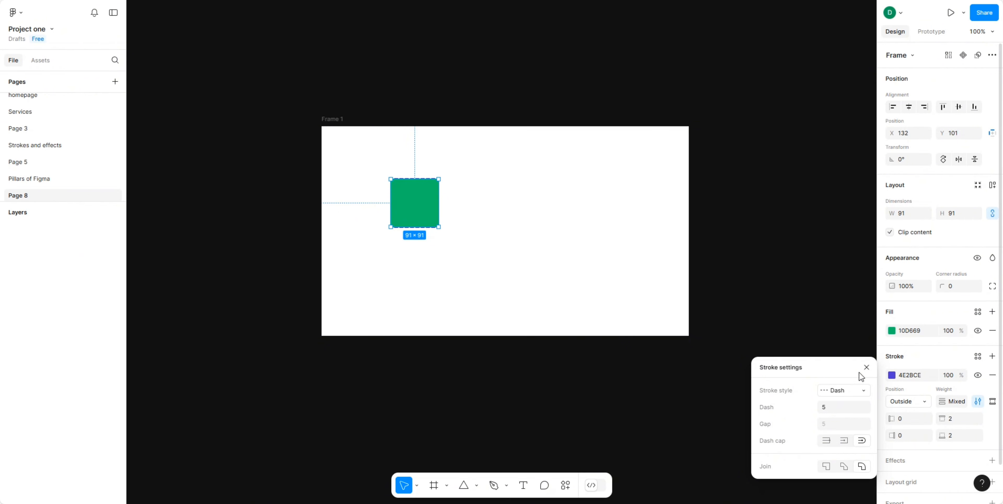
{"action": "left_click", "coordinate": [865, 368]}
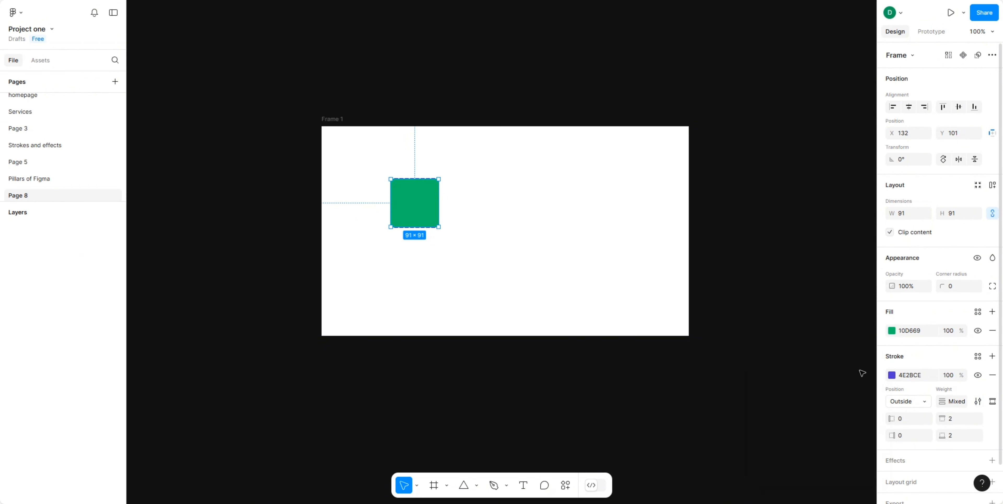
Step: Try adding two extra strokes to the green square and remove both of them
{"action": "left_click", "coordinate": [992, 356]}
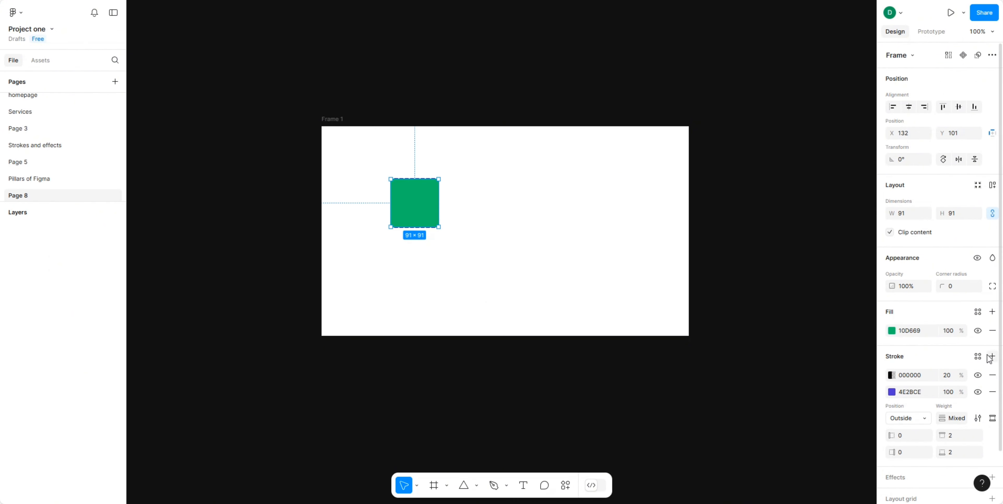
{"action": "left_click", "coordinate": [992, 358]}
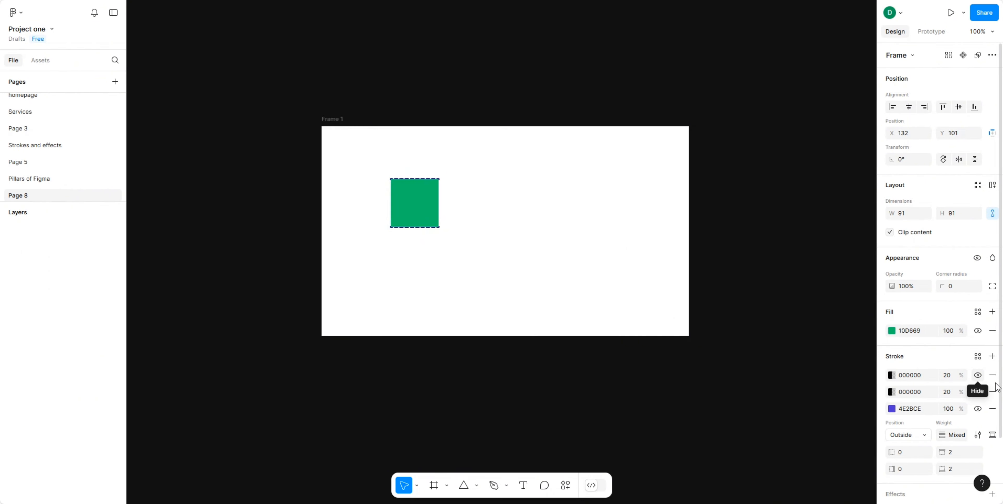
{"action": "left_click", "coordinate": [993, 376]}
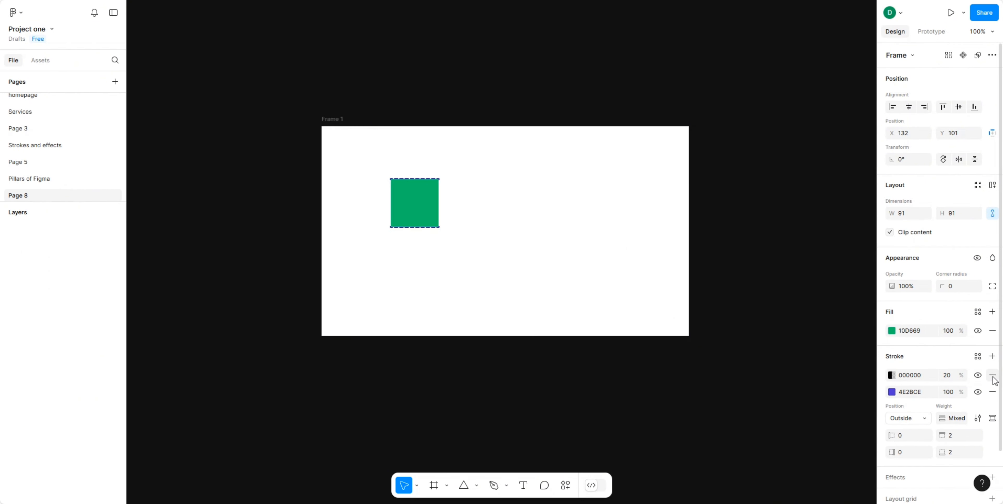
{"action": "left_click", "coordinate": [992, 376]}
Step: Look through the color libraries and the new color variable form for the square's stroke, without creating a variable
{"action": "left_click", "coordinate": [978, 357]}
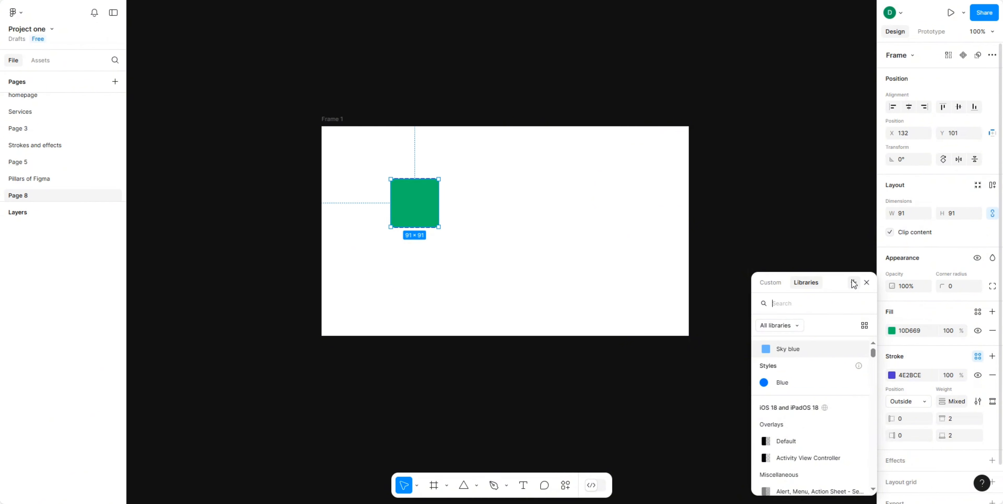
{"action": "left_click", "coordinate": [852, 283]}
{"action": "left_click", "coordinate": [695, 312]}
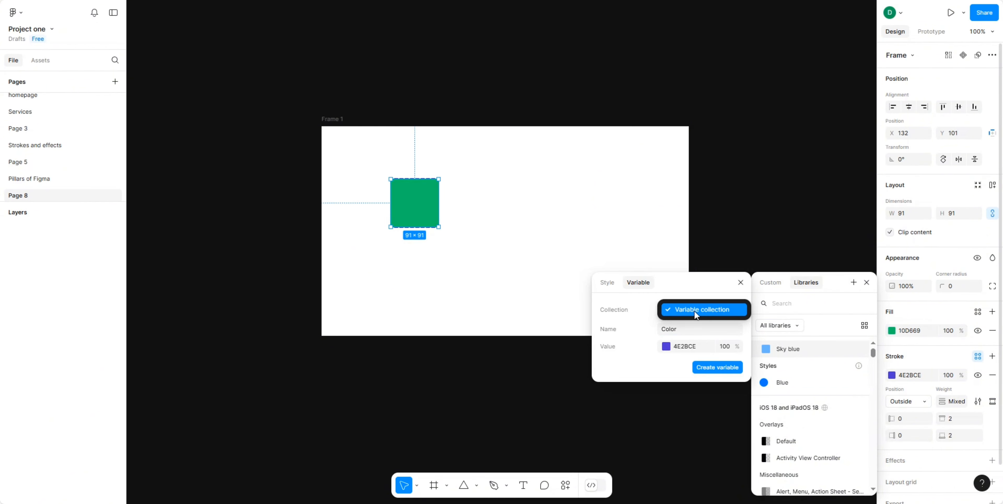
{"action": "left_click", "coordinate": [690, 326]}
{"action": "left_click", "coordinate": [689, 331]}
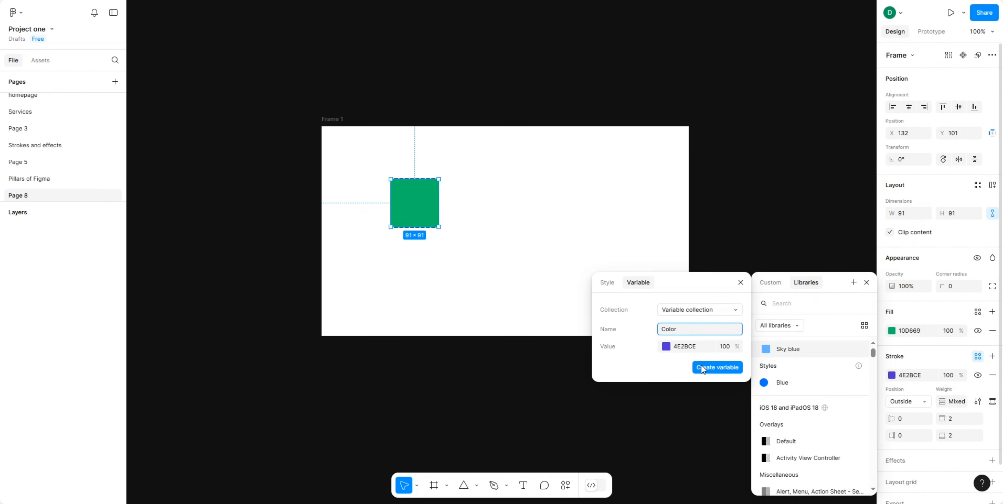
{"action": "left_click", "coordinate": [740, 283]}
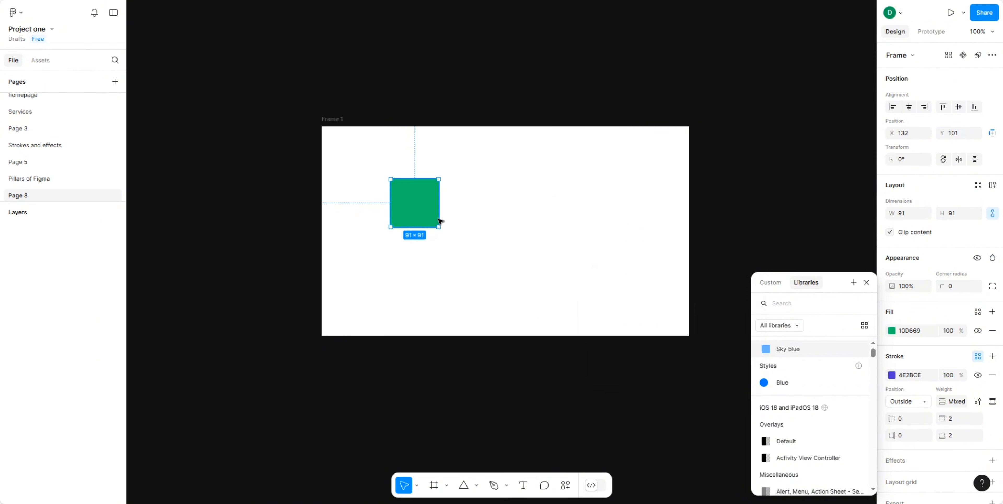
{"action": "left_click", "coordinate": [505, 240]}
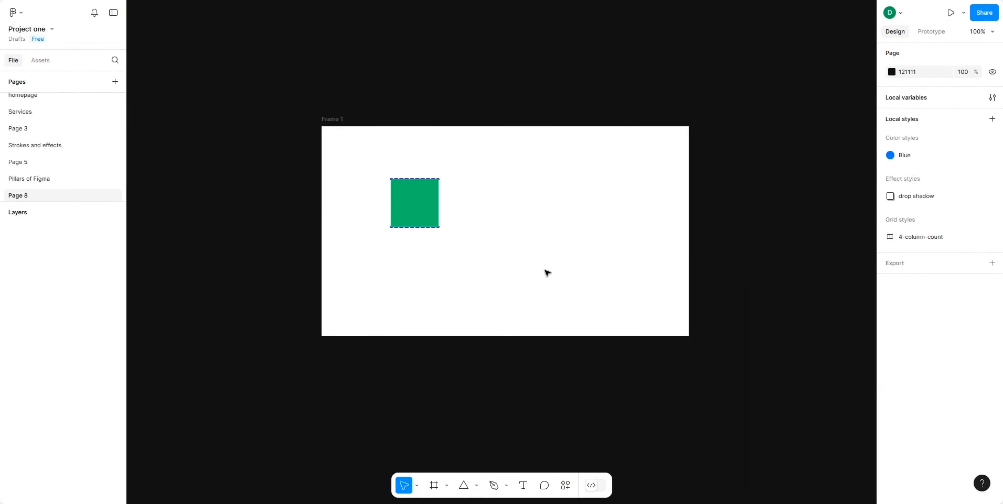
Step: Move the green square to about X 99, Y 109 and place a duplicate beside it at about X 231
{"action": "left_click_drag", "start_coordinate": [425, 211], "coordinate": [410, 213]}
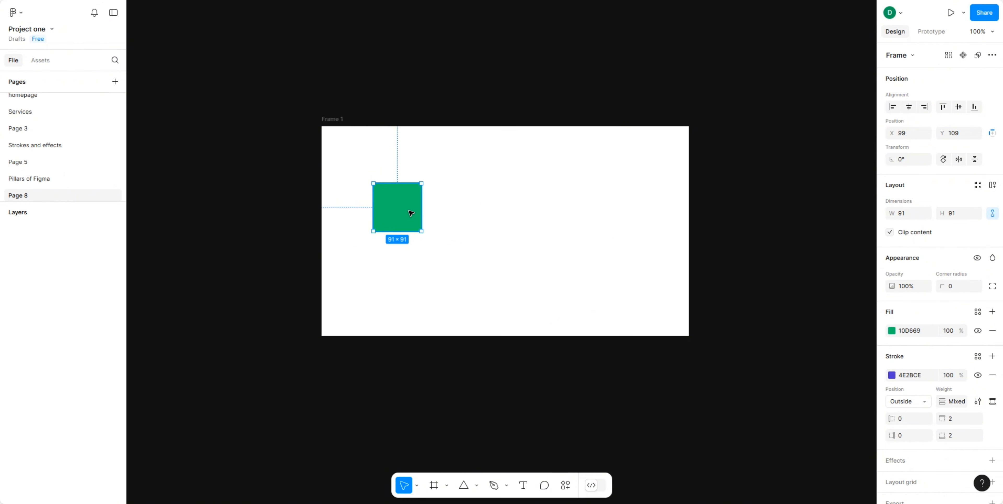
{"action": "left_click_drag", "start_coordinate": [413, 212], "coordinate": [480, 212]}
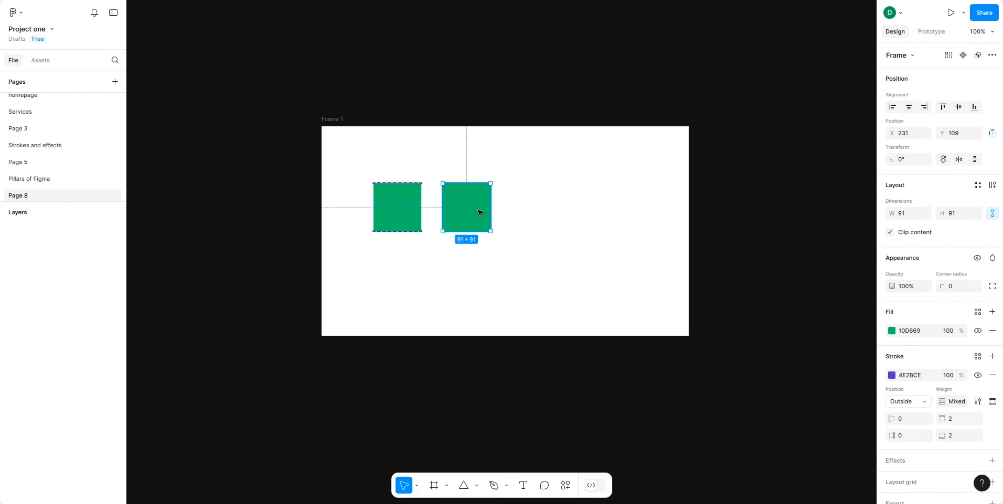
Step: Remove the second square's stroke and add a drop shadow with blur 5 and spread 2
{"action": "left_click", "coordinate": [993, 376]}
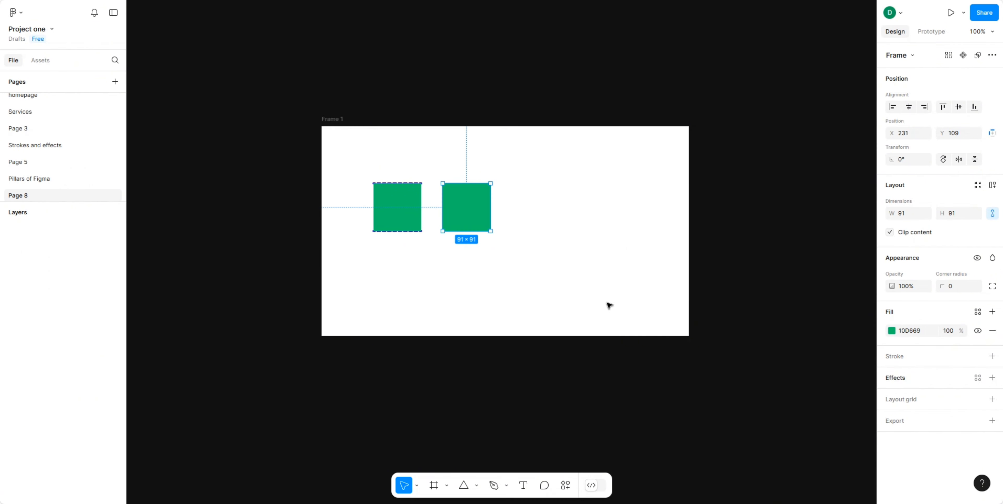
{"action": "left_click", "coordinate": [993, 378]}
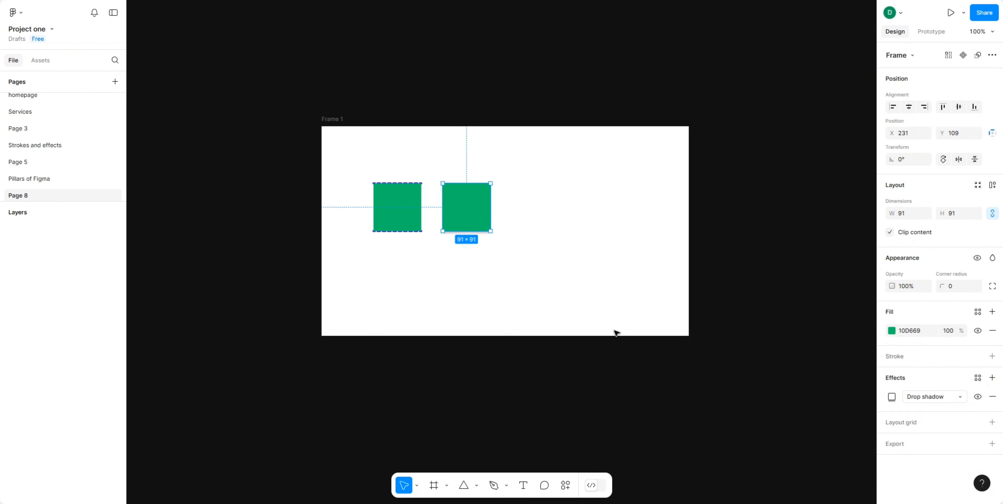
{"action": "left_click", "coordinate": [892, 397]}
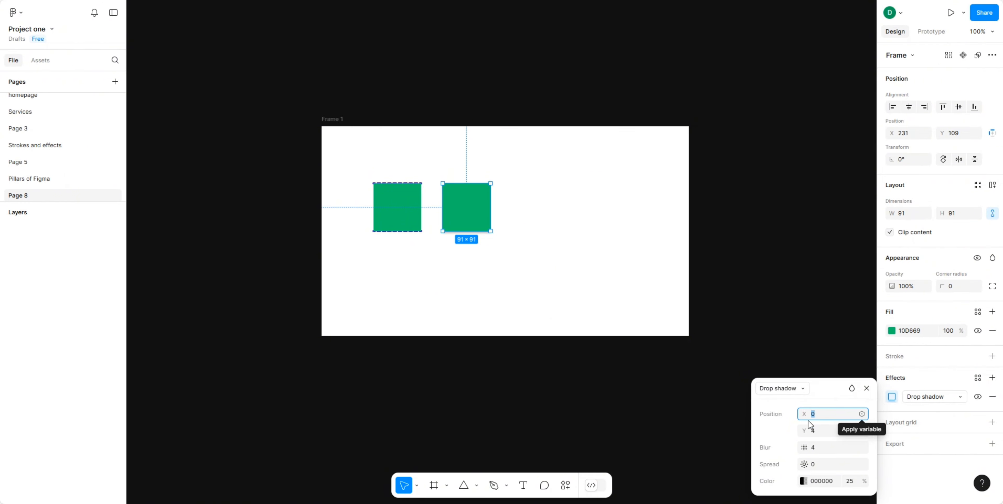
{"action": "left_click", "coordinate": [815, 450]}
{"action": "double_click", "coordinate": [815, 450]}
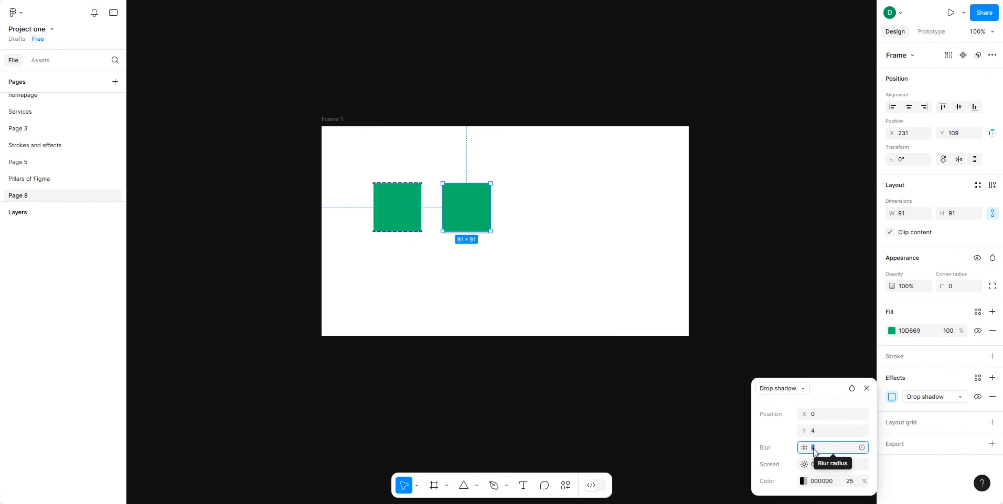
{"action": "type", "text": "5"}
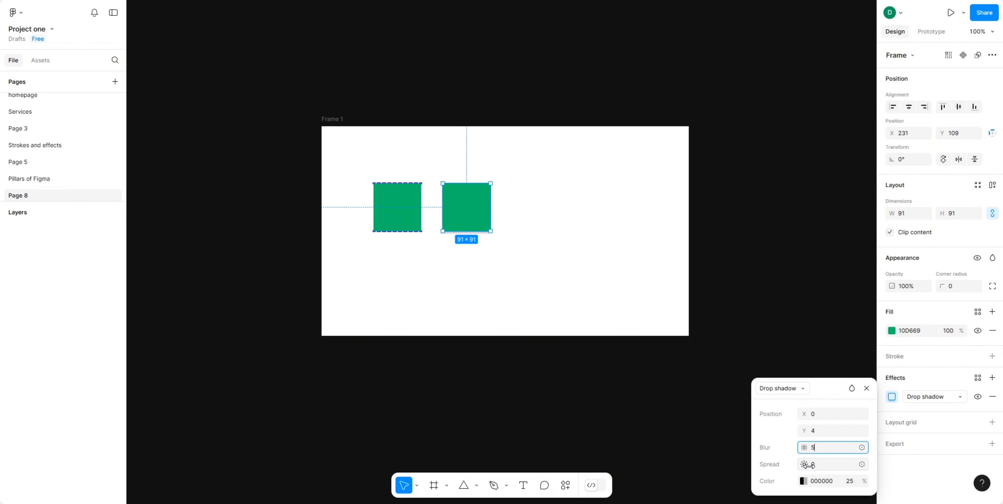
{"action": "left_click", "coordinate": [818, 466]}
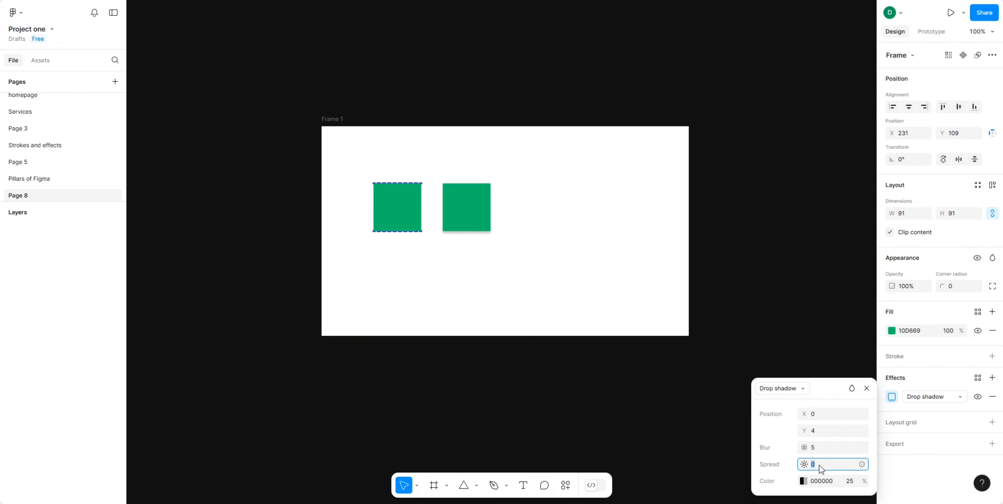
{"action": "left_click", "coordinate": [609, 294]}
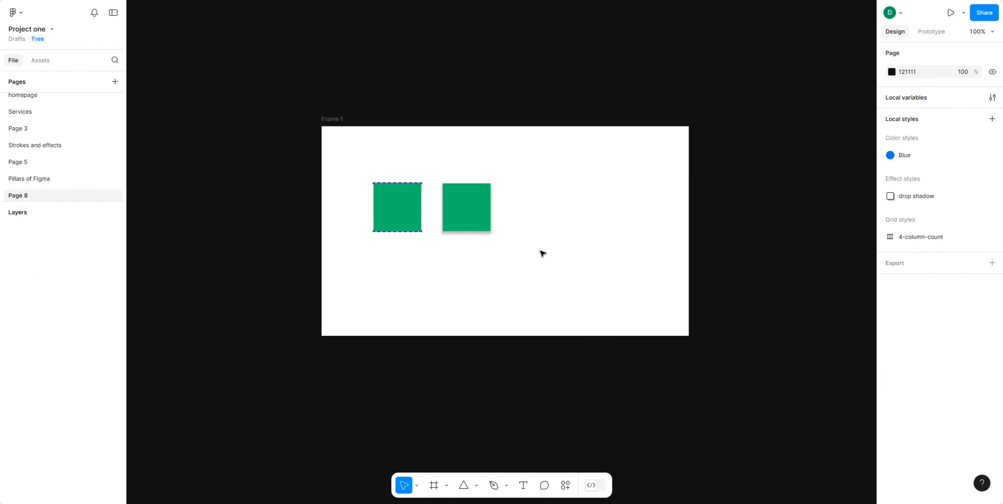
Step: Try an X position of 1 for the second square's drop shadow, and set it back to 0
{"action": "left_click", "coordinate": [483, 226]}
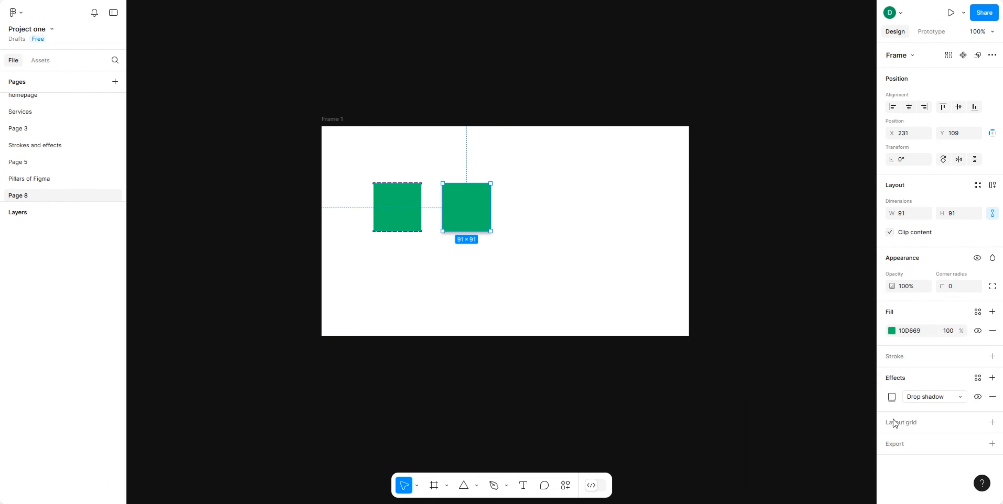
{"action": "left_click", "coordinate": [892, 397]}
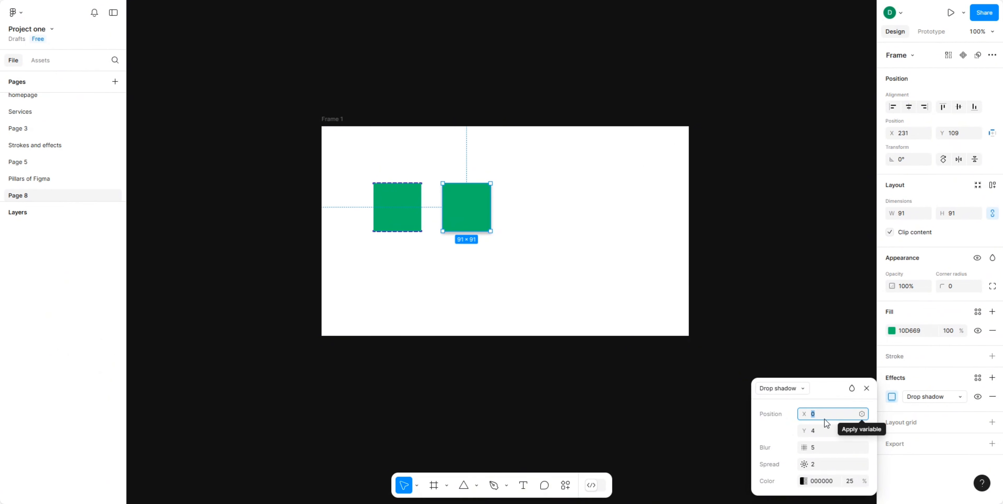
{"action": "left_click", "coordinate": [814, 415]}
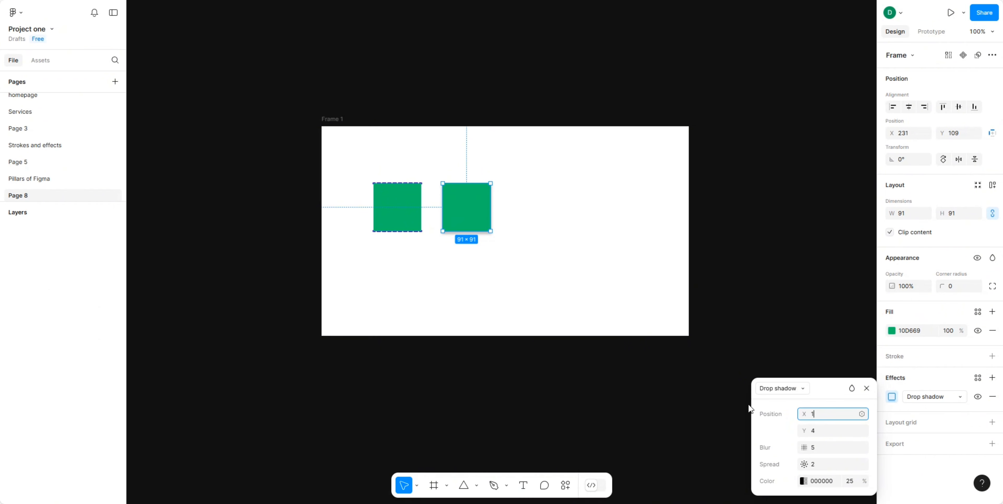
{"action": "left_click", "coordinate": [575, 268]}
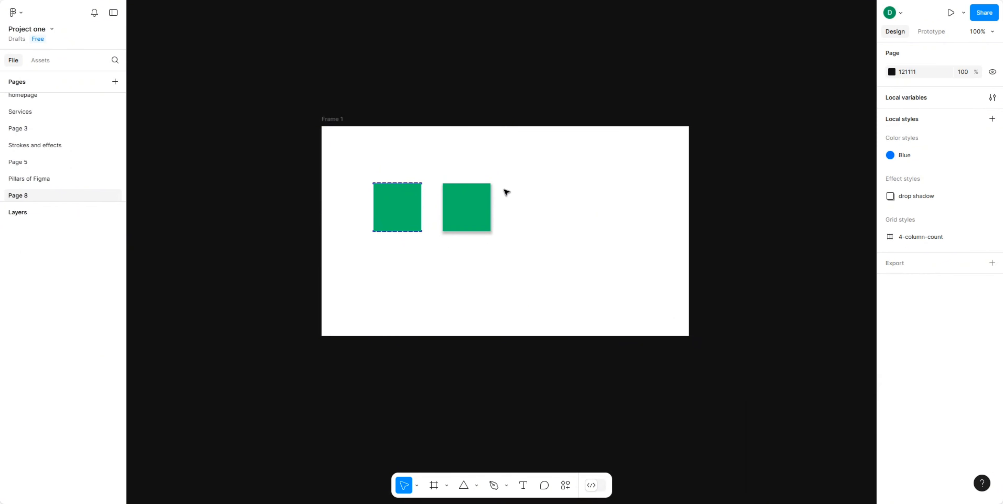
{"action": "left_click", "coordinate": [477, 223]}
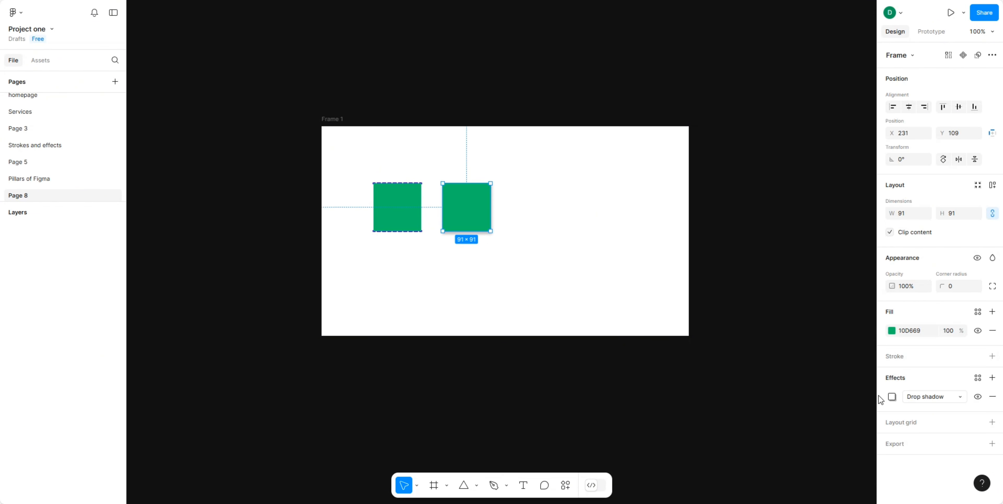
{"action": "left_click", "coordinate": [891, 397]}
{"action": "left_click", "coordinate": [826, 419]}
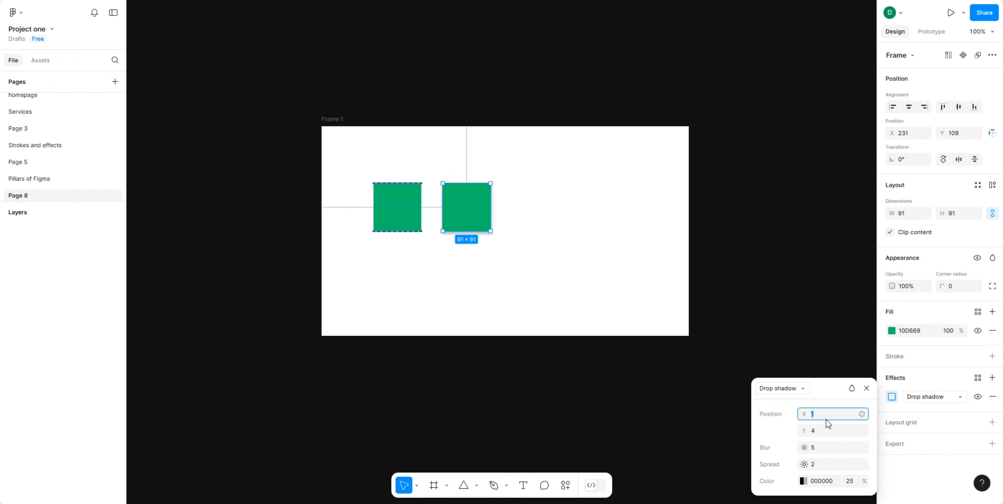
{"action": "type", "text": "0"}
Step: Duplicate the shadowed square to about X 350 and change the copy's effect to Inner shadow
{"action": "left_click_drag", "start_coordinate": [474, 212], "coordinate": [537, 215]}
{"action": "left_click", "coordinate": [933, 398]}
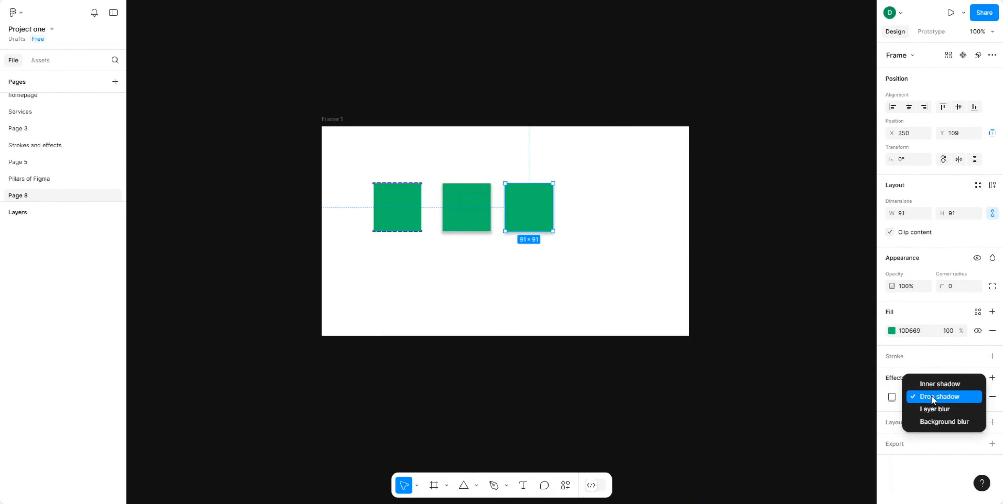
{"action": "left_click", "coordinate": [932, 386]}
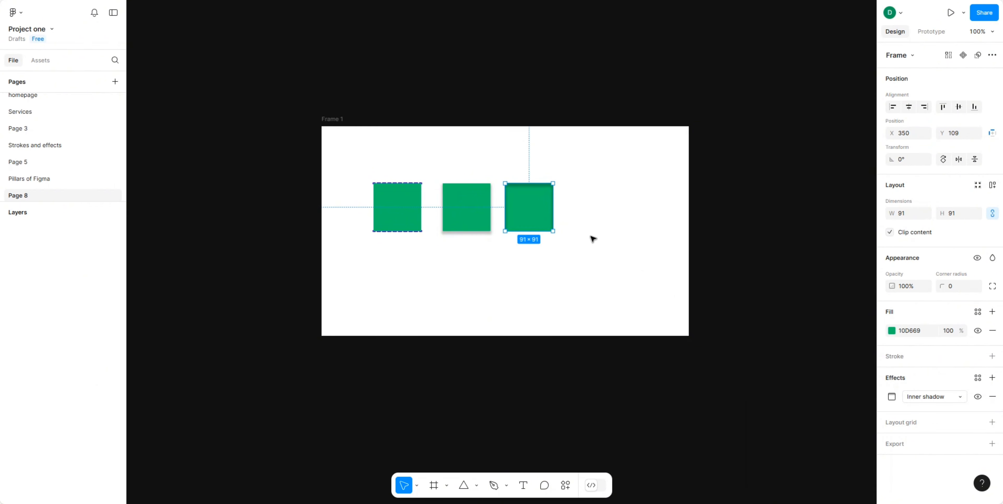
{"action": "left_click", "coordinate": [607, 224]}
Step: Set the blur of the third square's inner shadow to 7
{"action": "left_click", "coordinate": [540, 208]}
{"action": "left_click", "coordinate": [890, 397]}
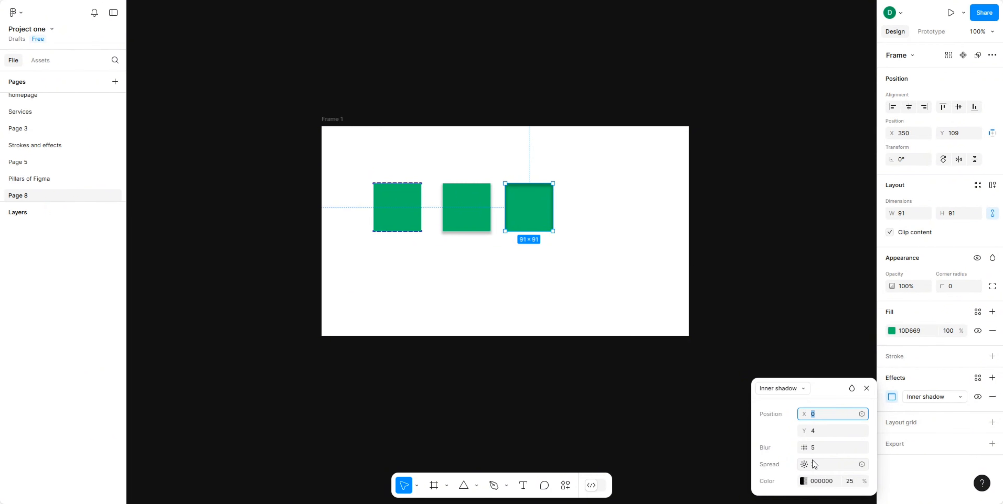
{"action": "left_click", "coordinate": [822, 451]}
{"action": "type", "text": "7"}
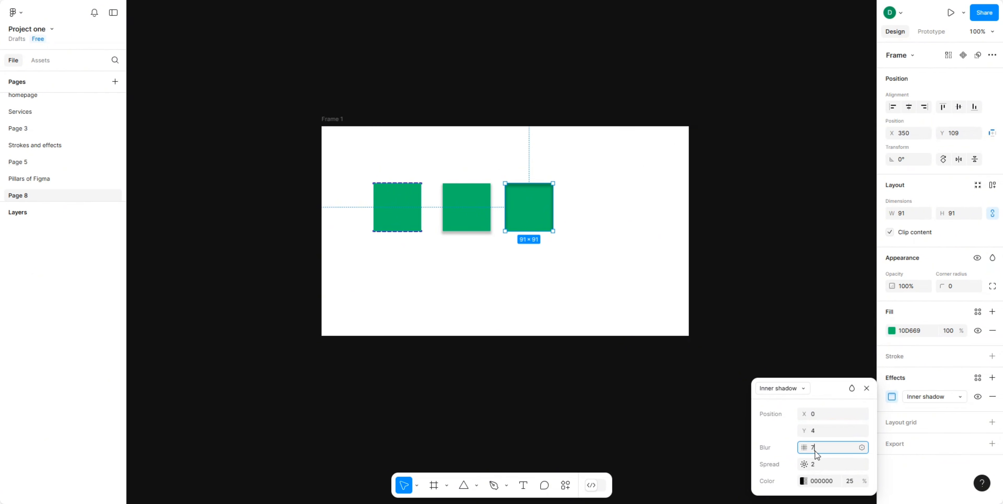
{"action": "key", "text": "Return"}
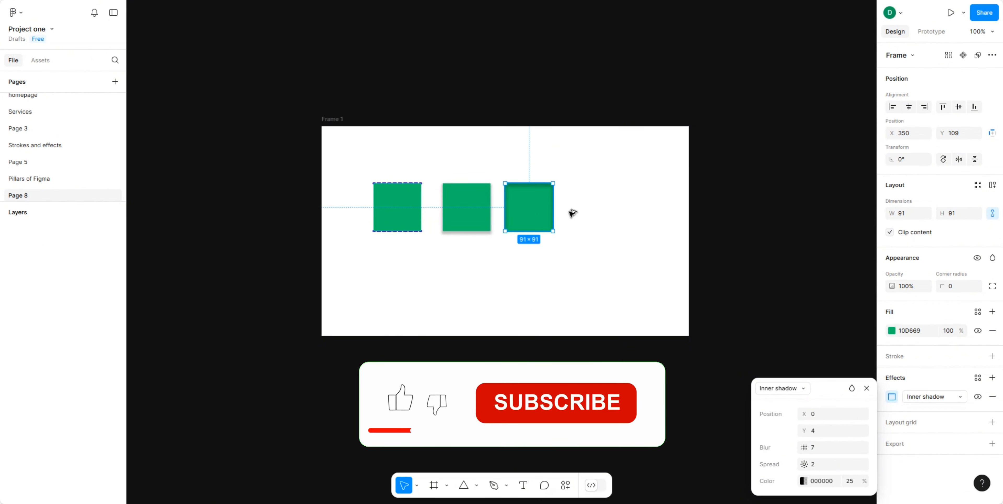
Step: Duplicate the inner-shadow square to about X 469, change the copy's effect to Layer blur and increase its blur
{"action": "left_click_drag", "start_coordinate": [540, 215], "coordinate": [606, 215]}
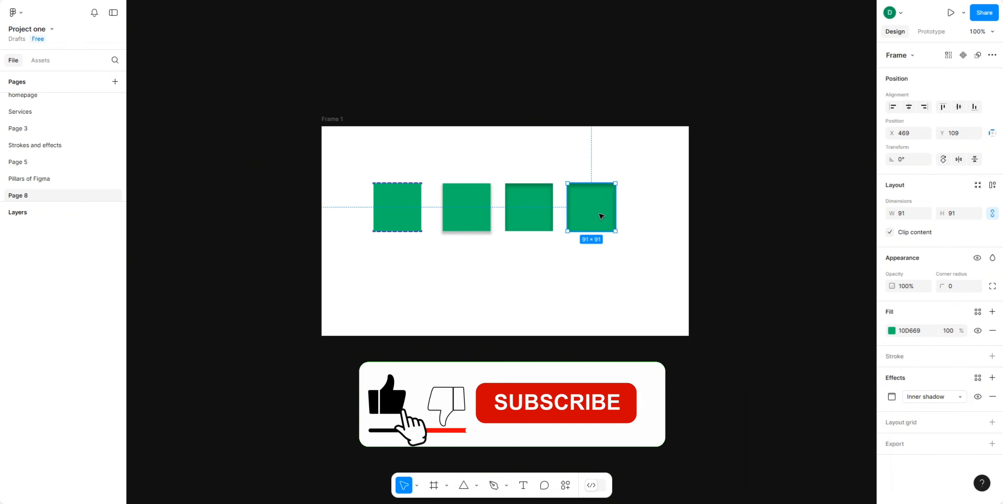
{"action": "left_click", "coordinate": [959, 397]}
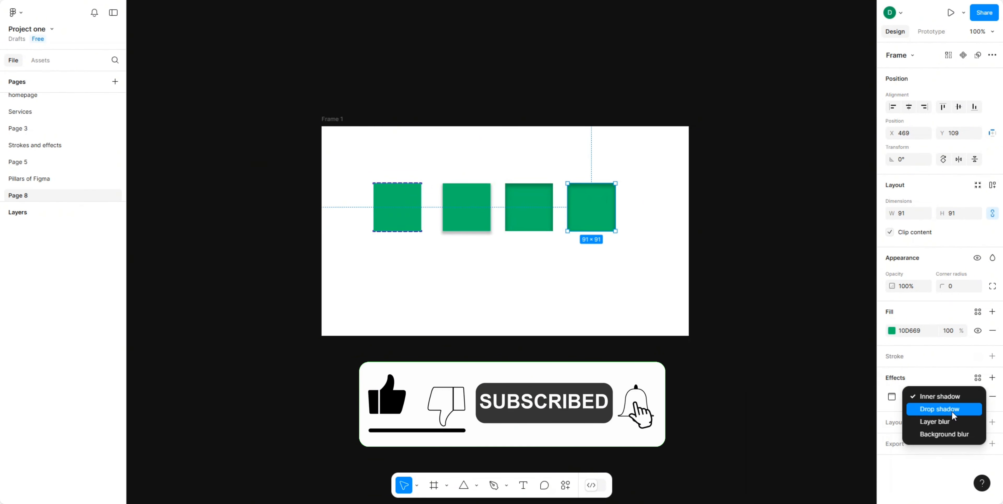
{"action": "left_click", "coordinate": [949, 419]}
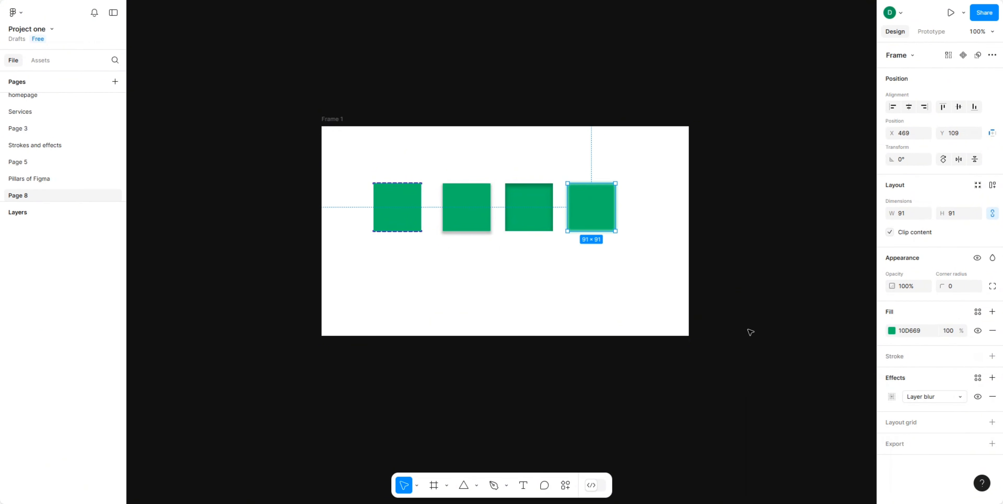
{"action": "left_click", "coordinate": [892, 397]}
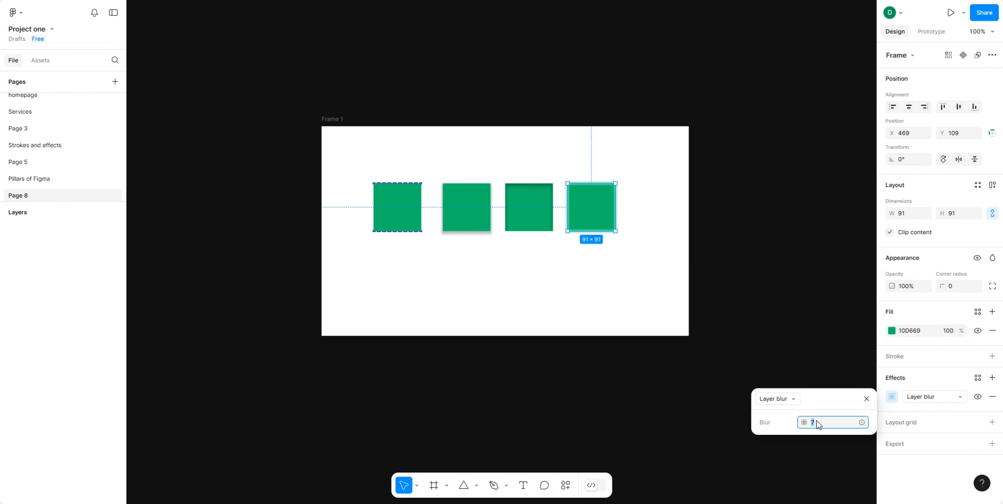
{"action": "type", "text": "89"}
{"action": "left_click", "coordinate": [629, 275]}
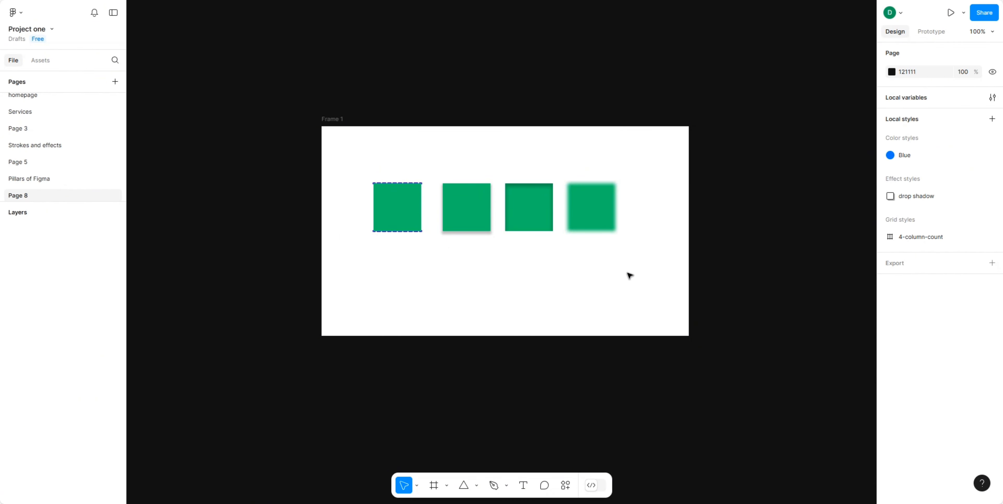
Step: Duplicate the layer-blurred square and shift the squares horizontally within the frame so that the new copy sits at about X 516
{"action": "left_click", "coordinate": [596, 210]}
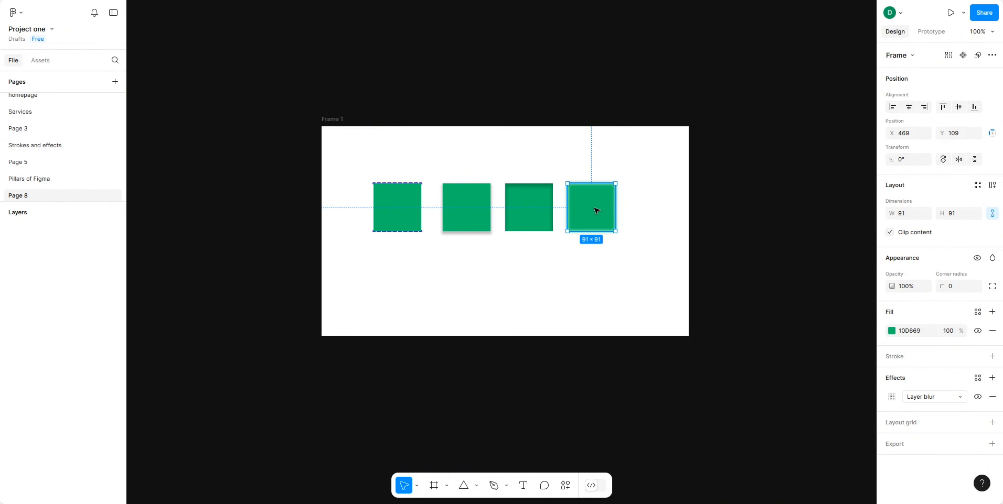
{"action": "left_click_drag", "start_coordinate": [596, 211], "coordinate": [654, 210]}
{"action": "left_click_drag", "start_coordinate": [373, 172], "coordinate": [617, 222]}
{"action": "left_click", "coordinate": [635, 261]}
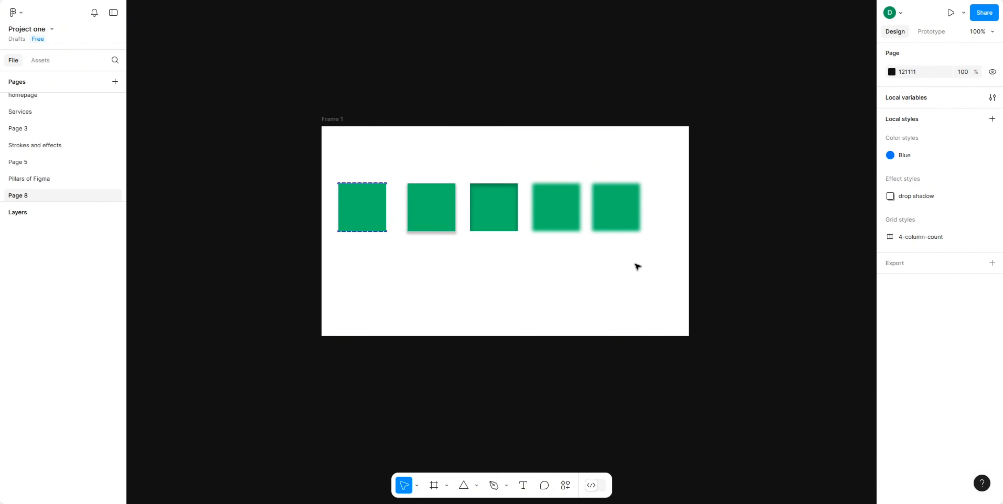
Step: Change the fifth square's effect to Background blur and set its blur to 56
{"action": "left_click", "coordinate": [625, 221]}
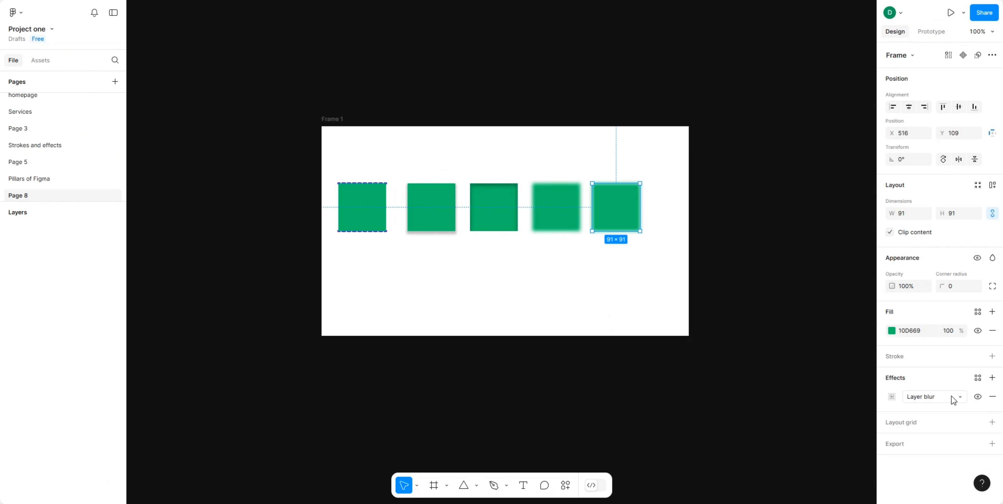
{"action": "left_click", "coordinate": [960, 399]}
{"action": "left_click", "coordinate": [956, 407]}
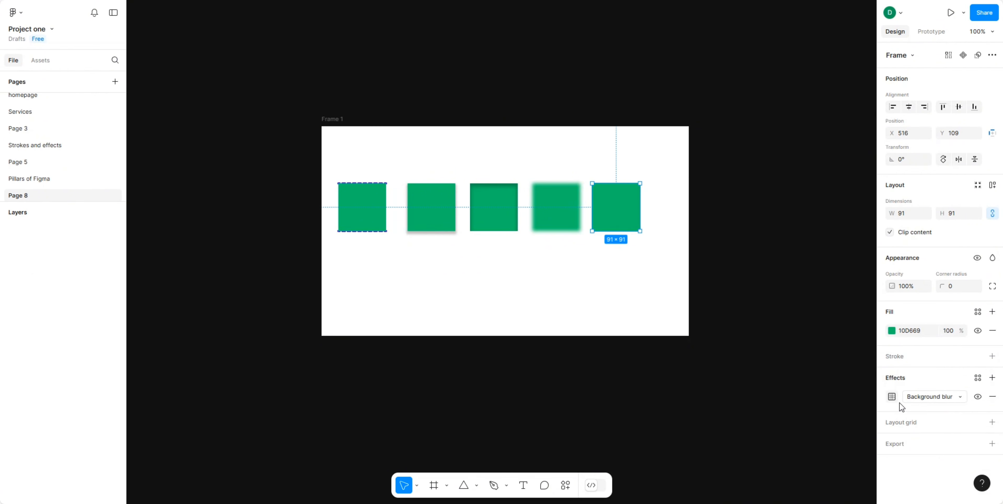
{"action": "left_click", "coordinate": [891, 397]}
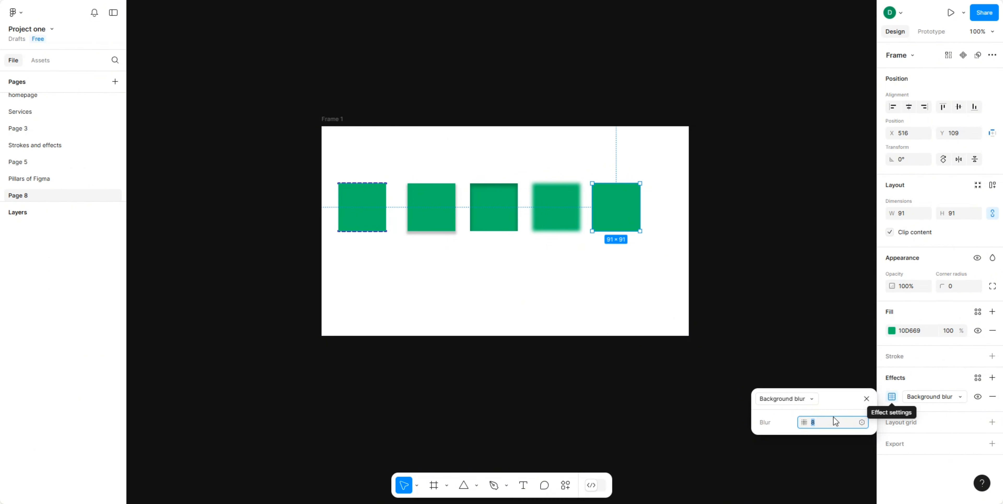
{"action": "type", "text": "56"}
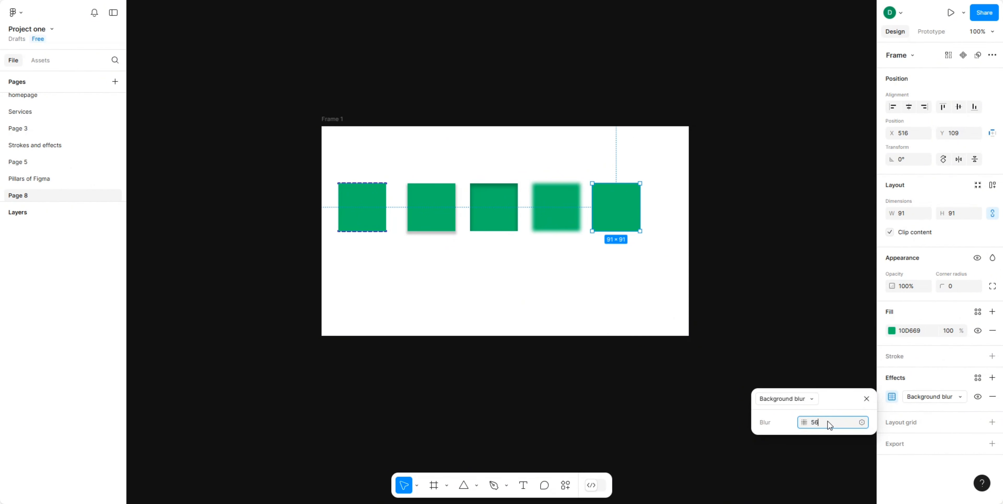
{"action": "type", "text": "6"}
{"action": "left_click", "coordinate": [723, 393]}
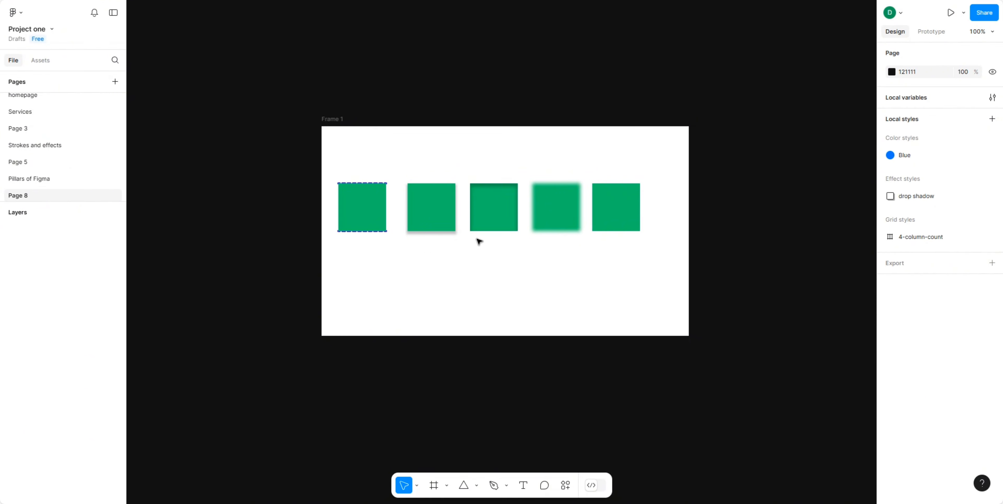
Step: Add a 1x PNG export setting to Frame 1 and review the available file formats
{"action": "left_click", "coordinate": [336, 118]}
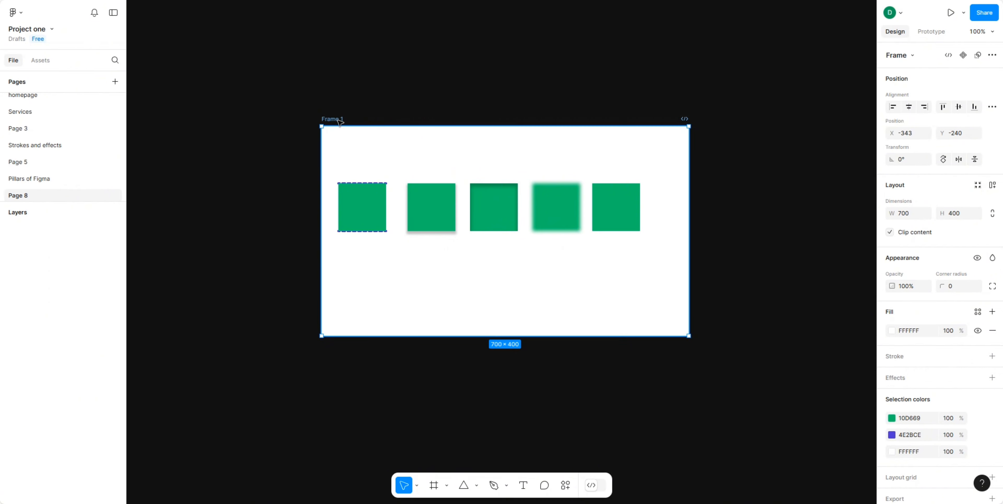
{"action": "scroll", "coordinate": [978, 399], "scroll_direction": "down", "scroll_amount": 1}
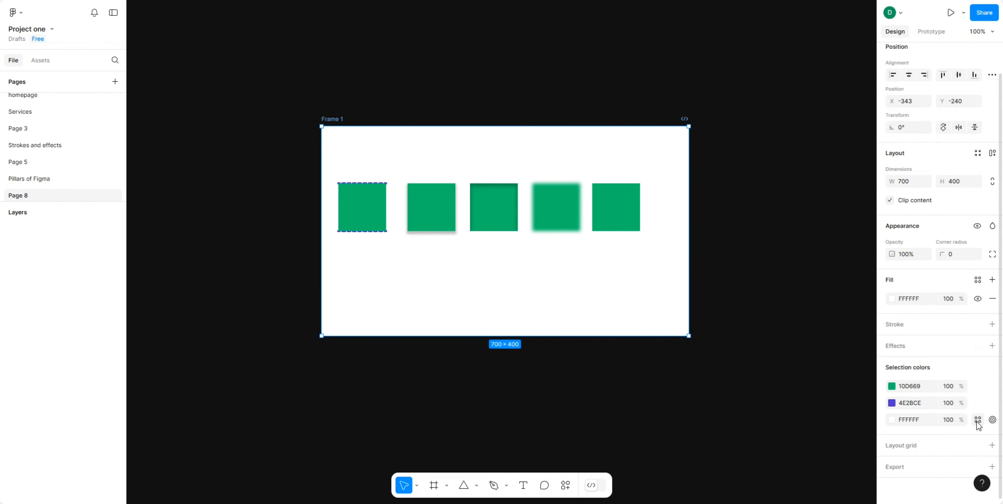
{"action": "left_click", "coordinate": [991, 467]}
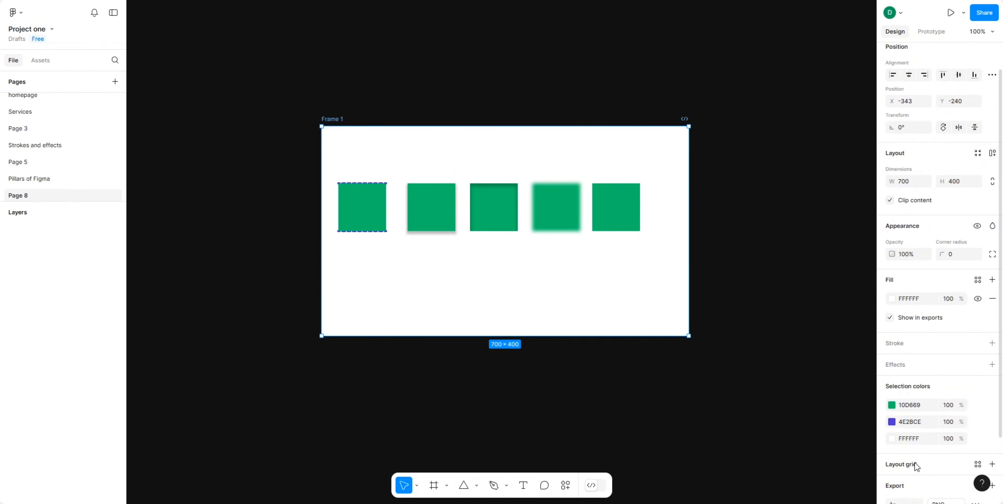
{"action": "scroll", "coordinate": [914, 463], "scroll_direction": "down", "scroll_amount": 2}
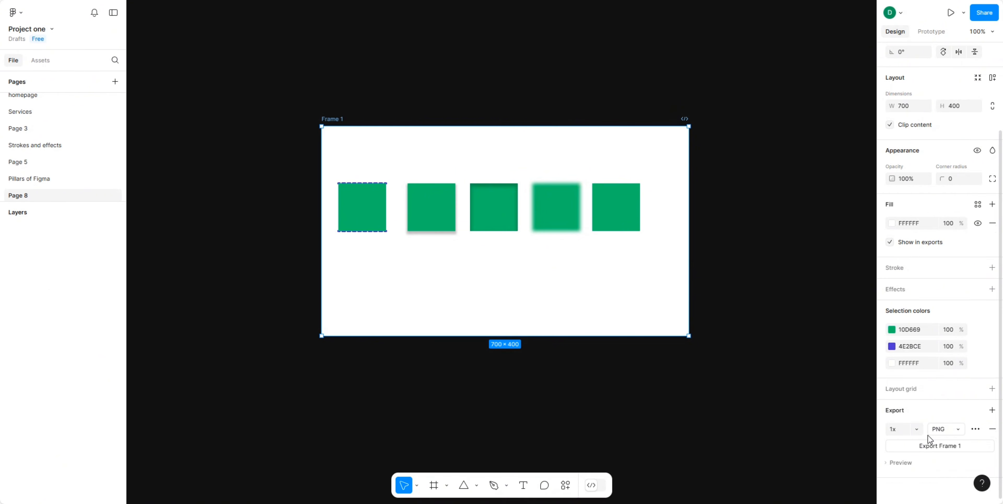
{"action": "left_click", "coordinate": [958, 430]}
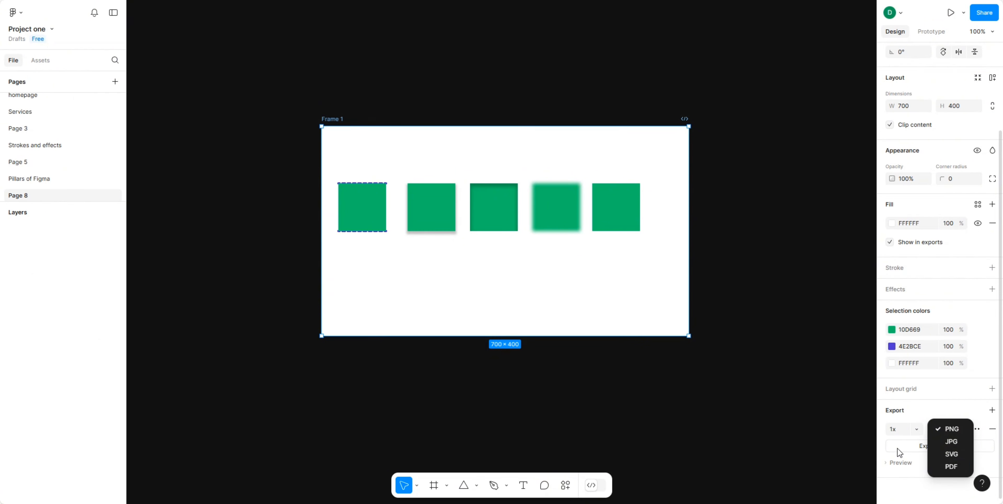
{"action": "left_click", "coordinate": [918, 446]}
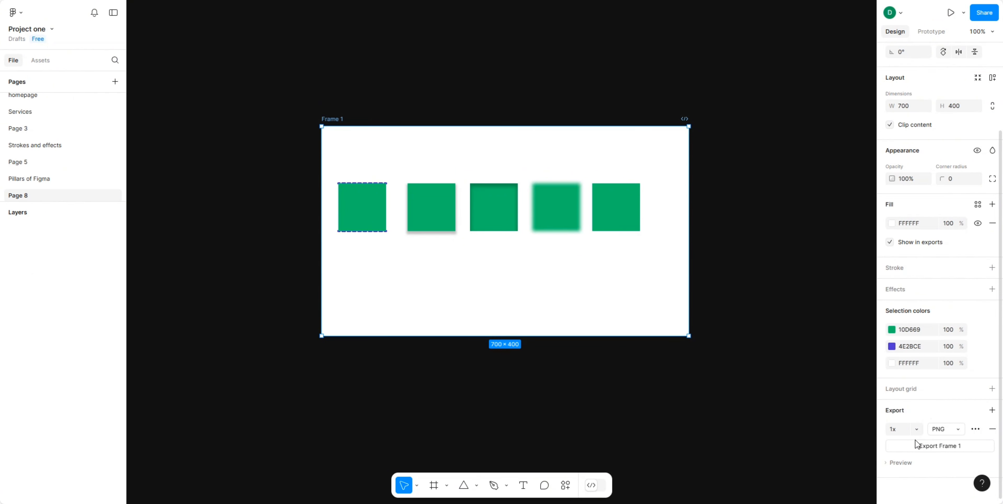
Step: Add two more export settings to Frame 1 and switch the original 1x entry's format to JPG, followed by SVG
{"action": "left_click", "coordinate": [992, 412]}
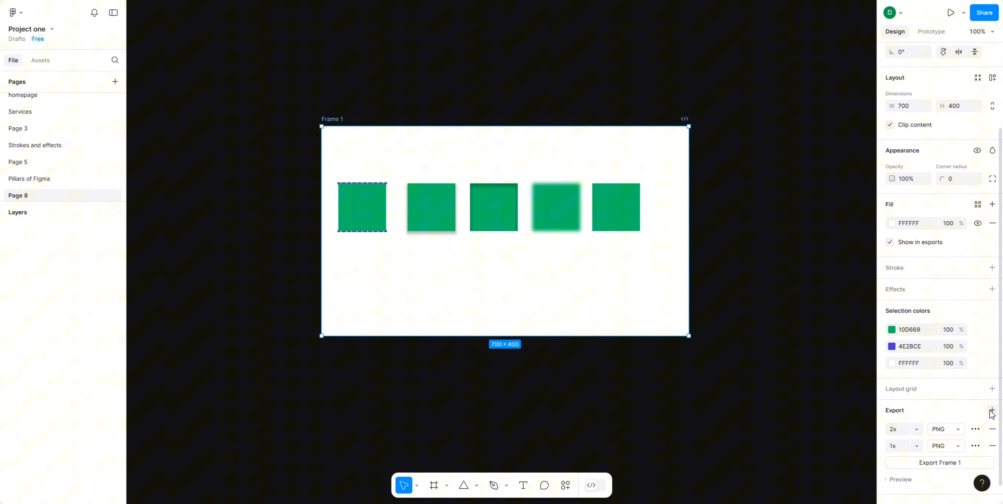
{"action": "left_click", "coordinate": [956, 446]}
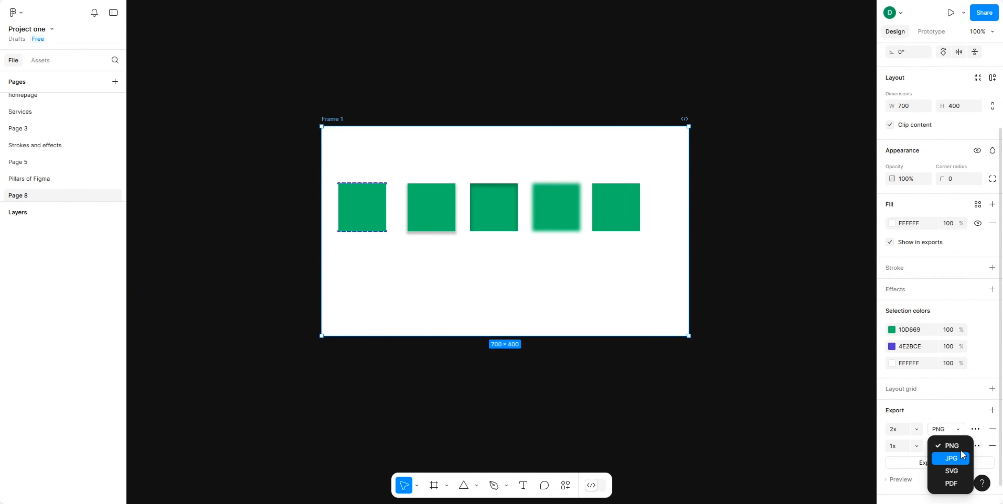
{"action": "left_click", "coordinate": [959, 457]}
{"action": "left_click", "coordinate": [991, 410]}
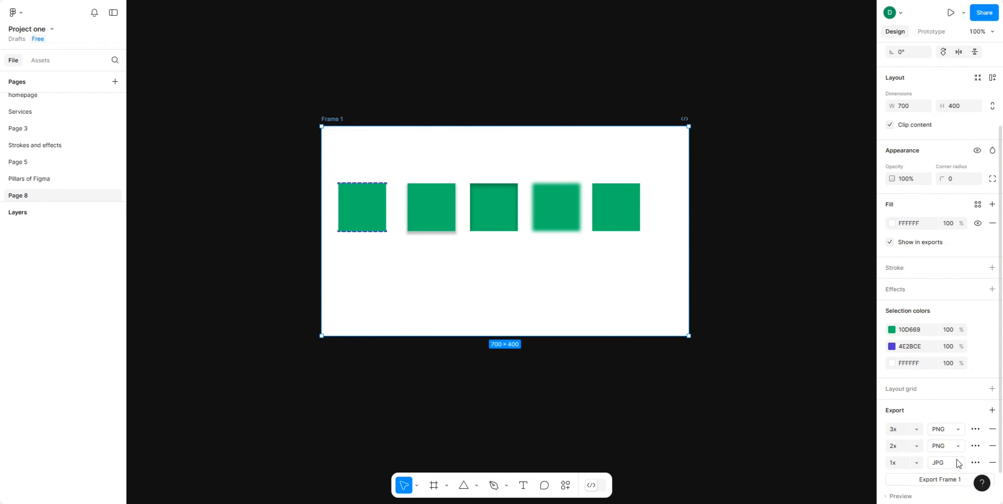
{"action": "left_click", "coordinate": [958, 463]}
{"action": "left_click", "coordinate": [954, 475]}
Step: Add a fourth export setting to Frame 1 and change the SVG entry's format to PDF
{"action": "left_click", "coordinate": [991, 410]}
{"action": "scroll", "coordinate": [992, 412], "scroll_direction": "down", "scroll_amount": 2}
{"action": "left_click", "coordinate": [951, 430]}
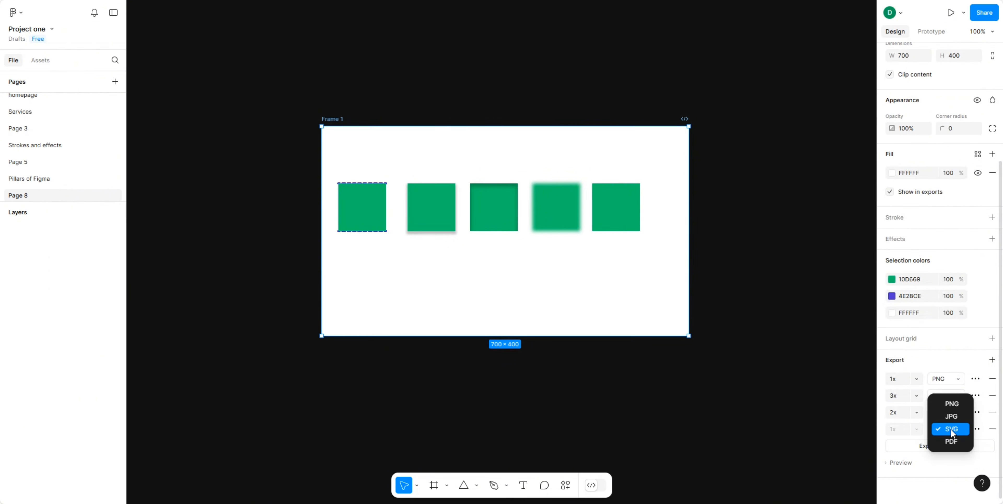
{"action": "left_click", "coordinate": [951, 442]}
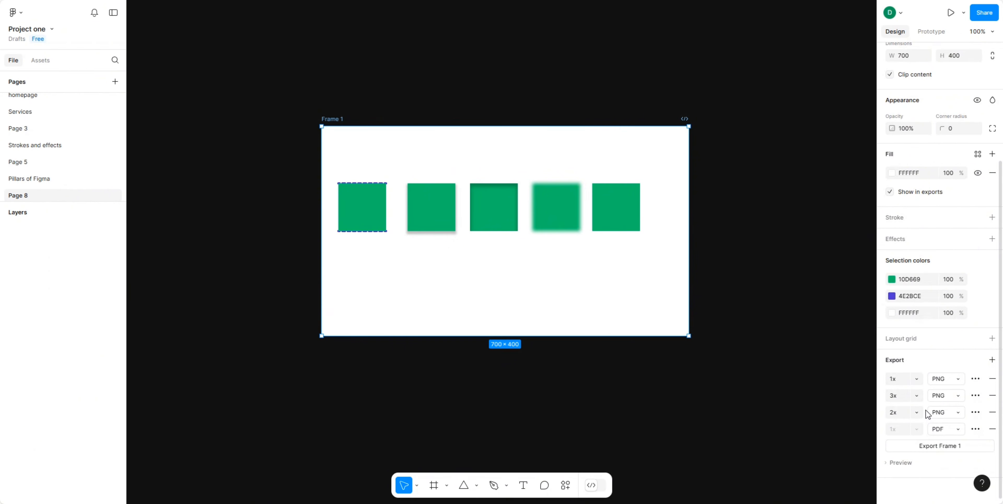
Step: Set the scales of Frame 1's first three export entries to 1.5x, 4x and 4x, and make the second entry JPG
{"action": "left_click", "coordinate": [915, 413]}
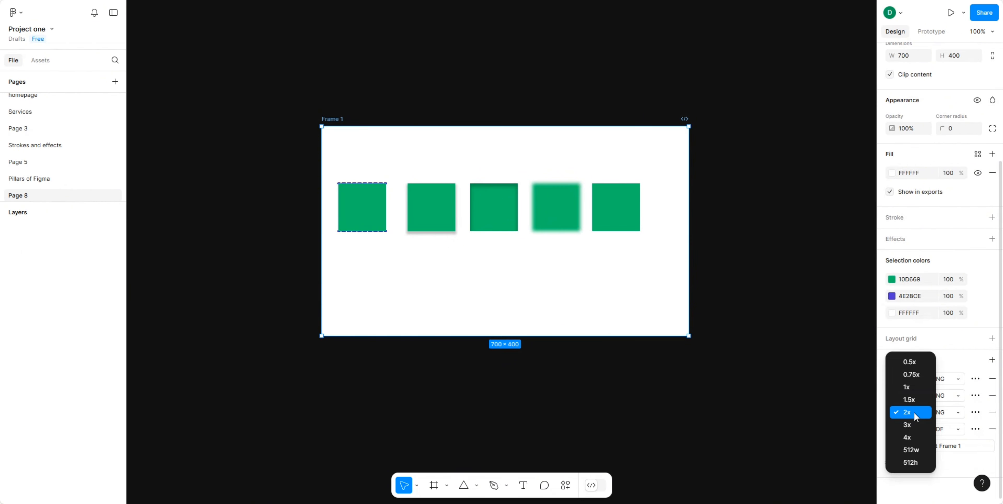
{"action": "left_click", "coordinate": [906, 438]}
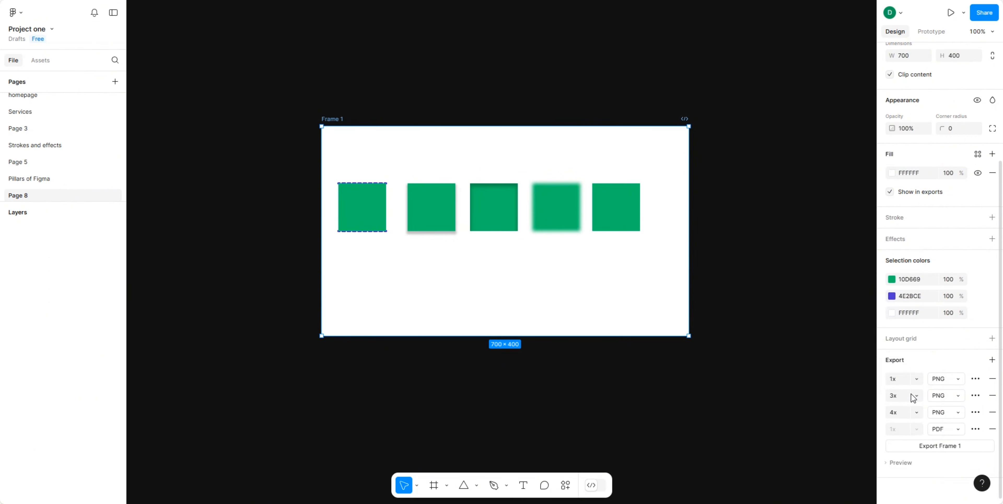
{"action": "left_click", "coordinate": [912, 397]}
{"action": "left_click", "coordinate": [911, 397]}
{"action": "left_click", "coordinate": [912, 380]}
{"action": "left_click", "coordinate": [912, 396]}
{"action": "left_click", "coordinate": [957, 398]}
{"action": "left_click", "coordinate": [955, 411]}
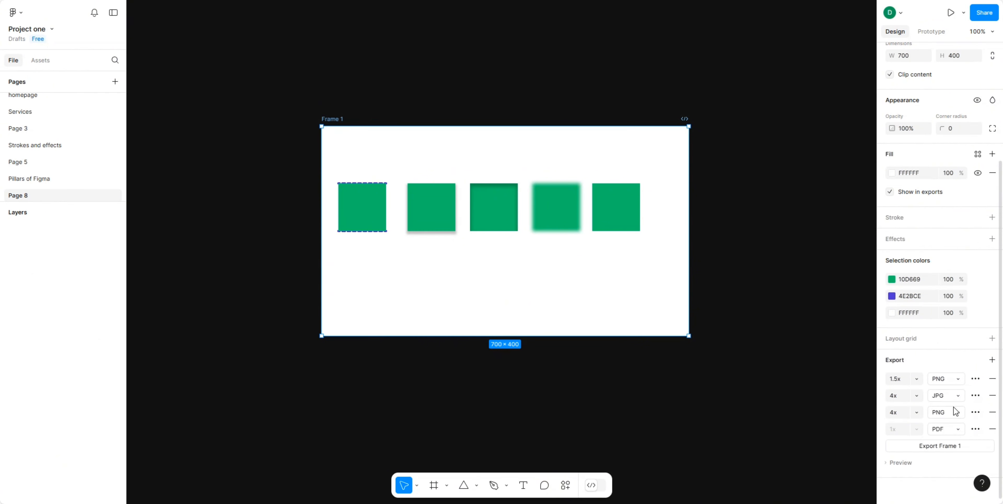